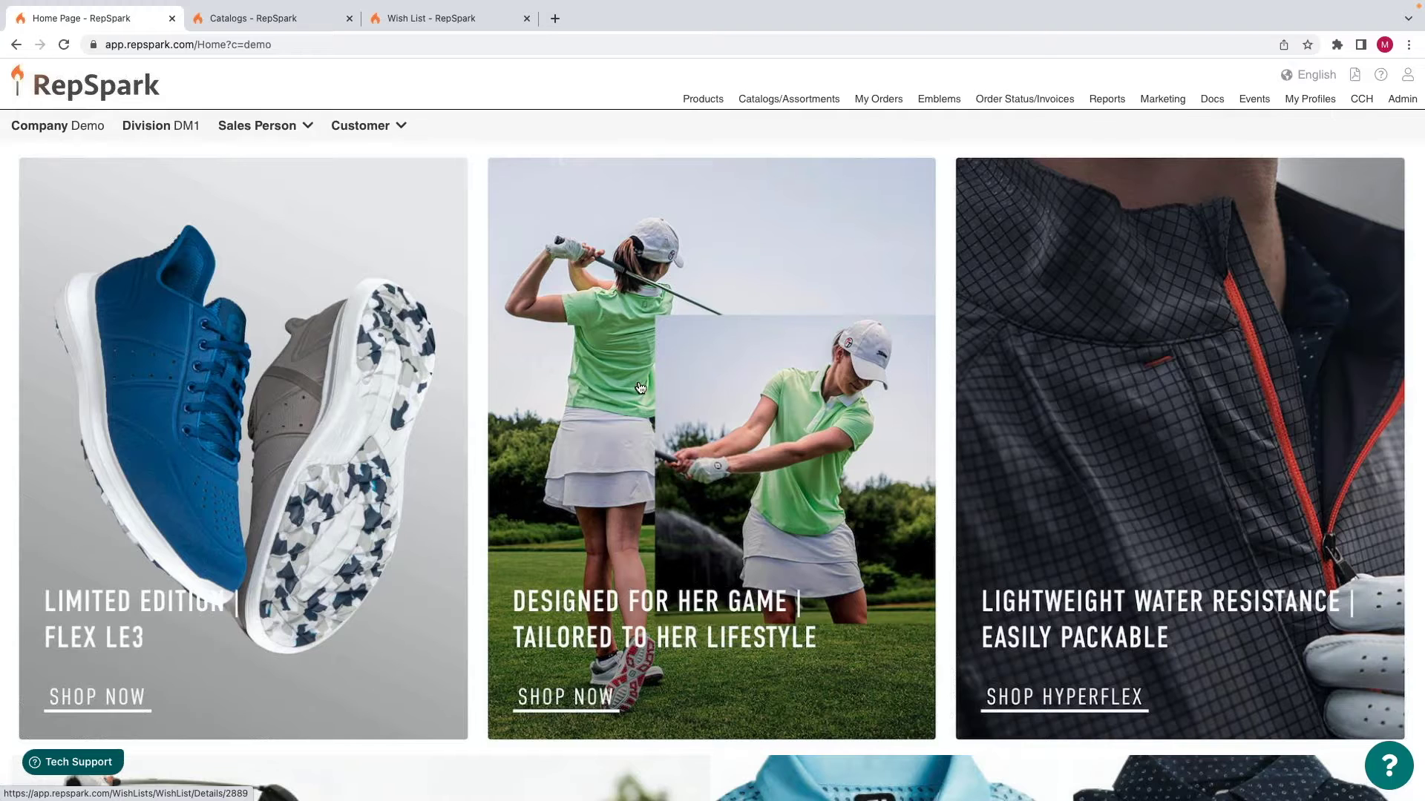
# Go to Catalogs/Assortments and open the Core Products assortment.
pyautogui.click(764, 101)
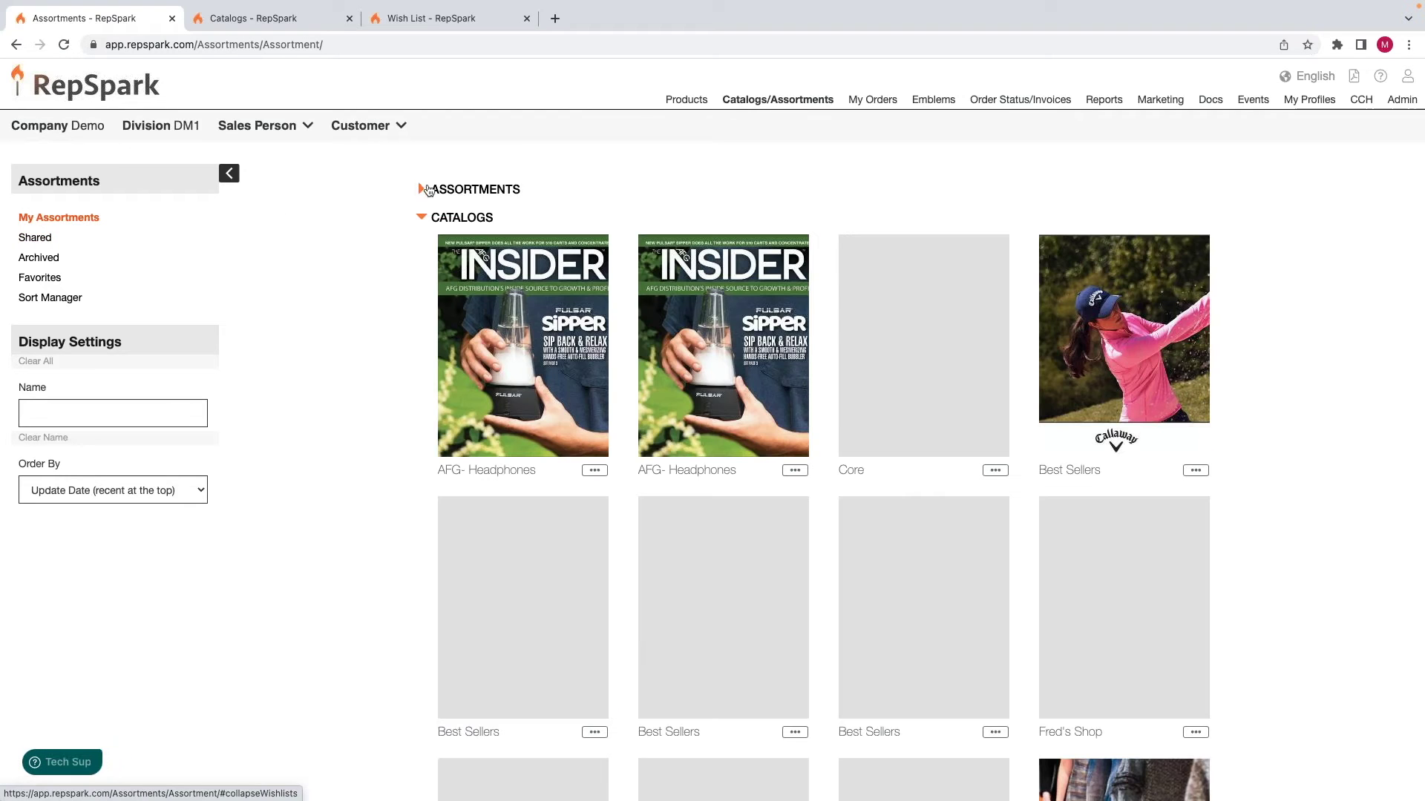
pyautogui.click(458, 190)
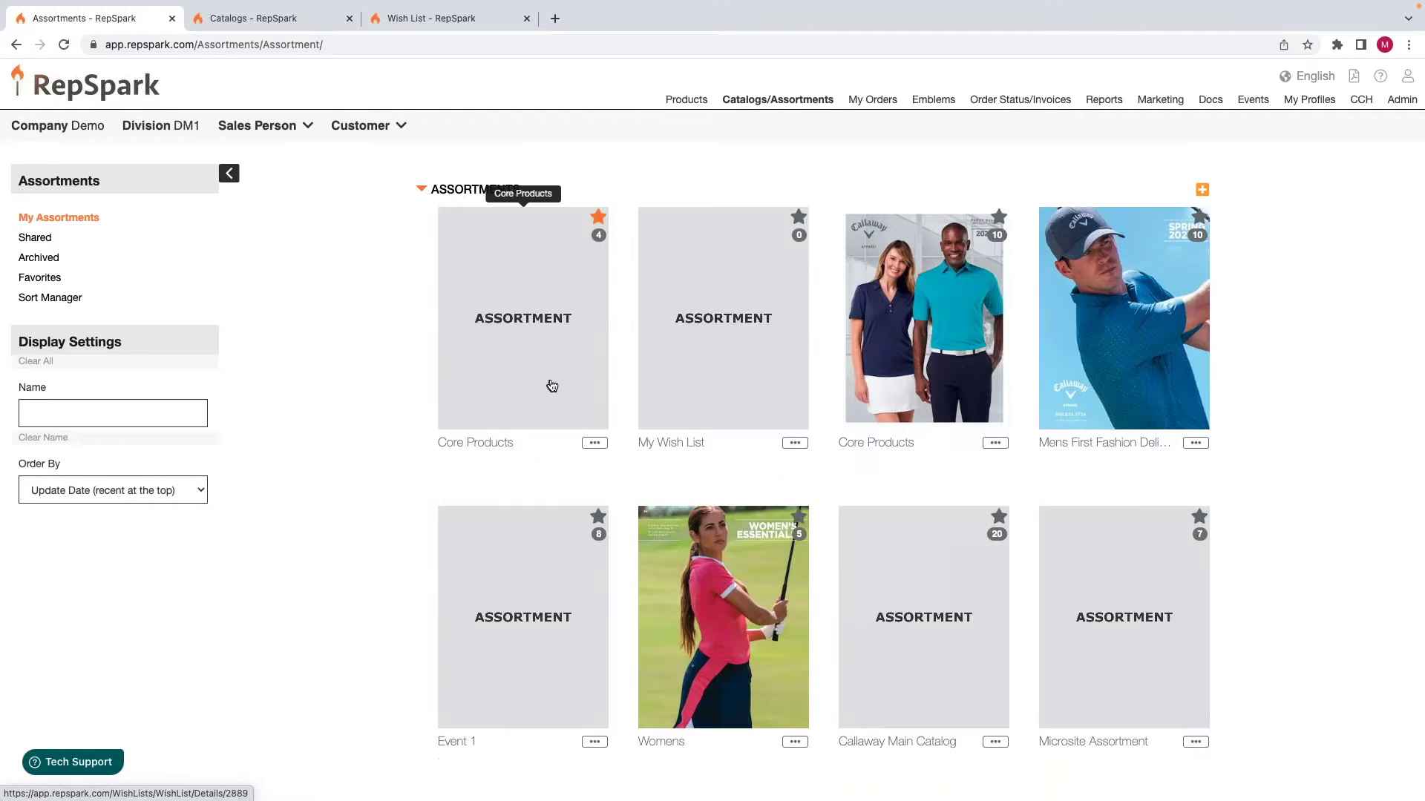
pyautogui.click(549, 384)
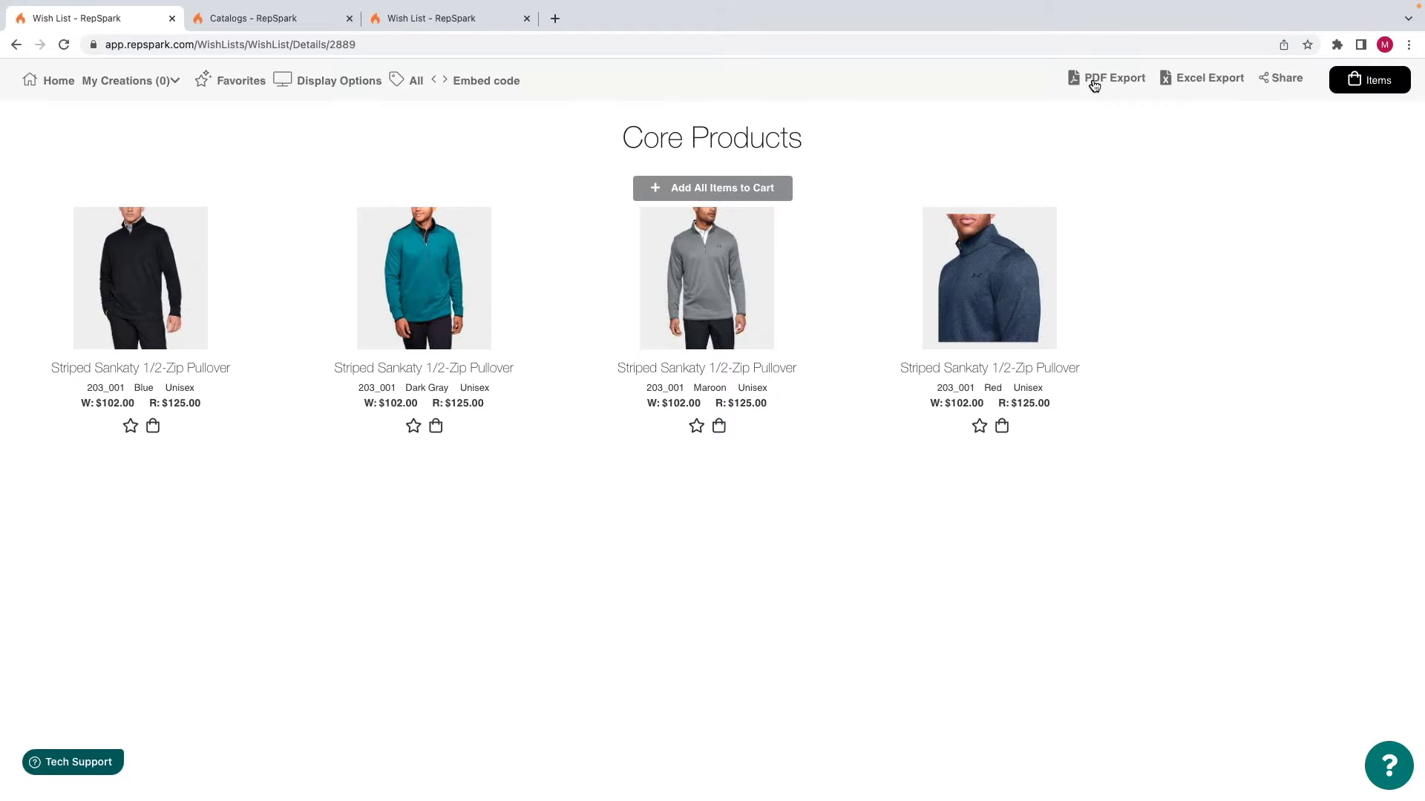
# Show the Excel Export choices, including the Excel Order Form option.
pyautogui.click(1186, 84)
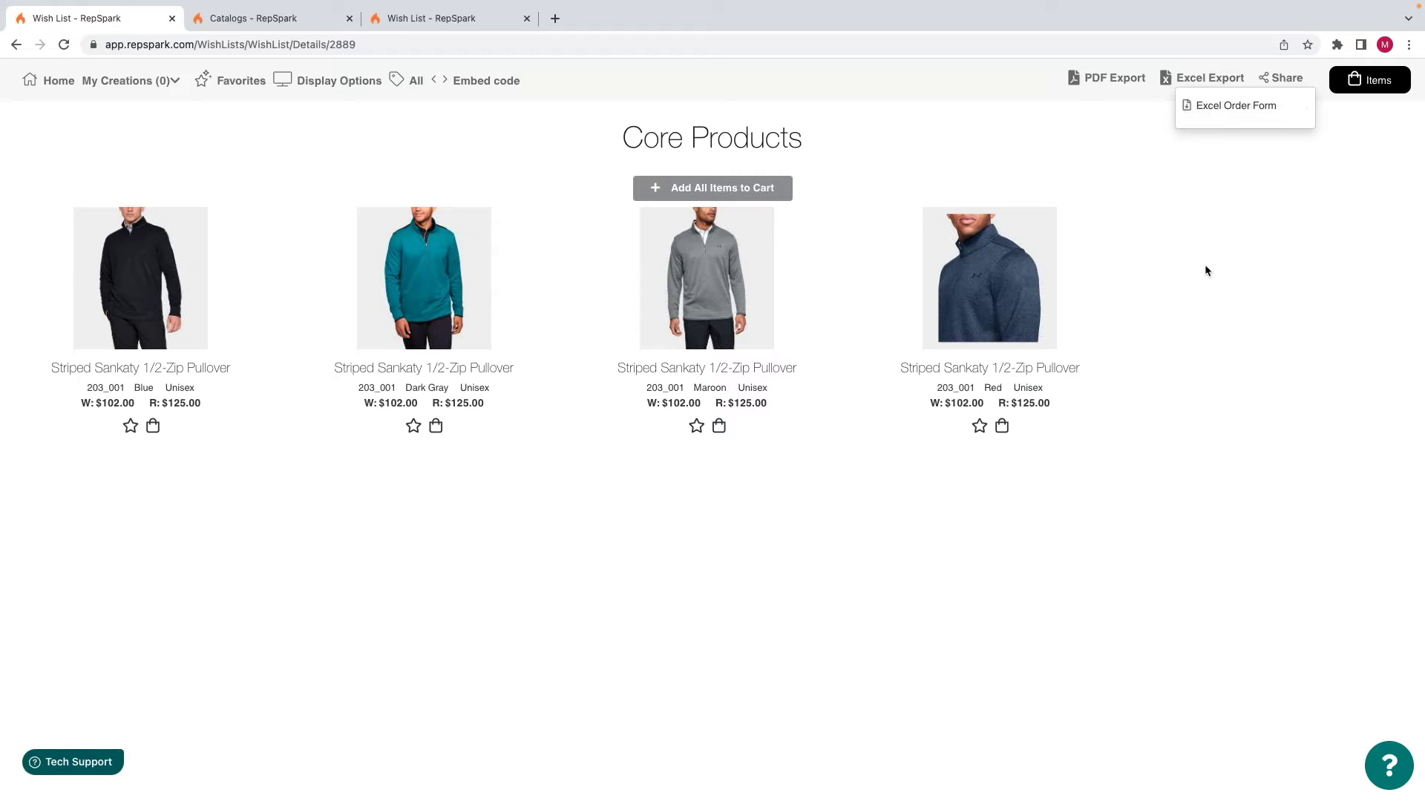
# Share the assortment by email to the saved recipient address, attaching the Excel Form.
pyautogui.click(1291, 82)
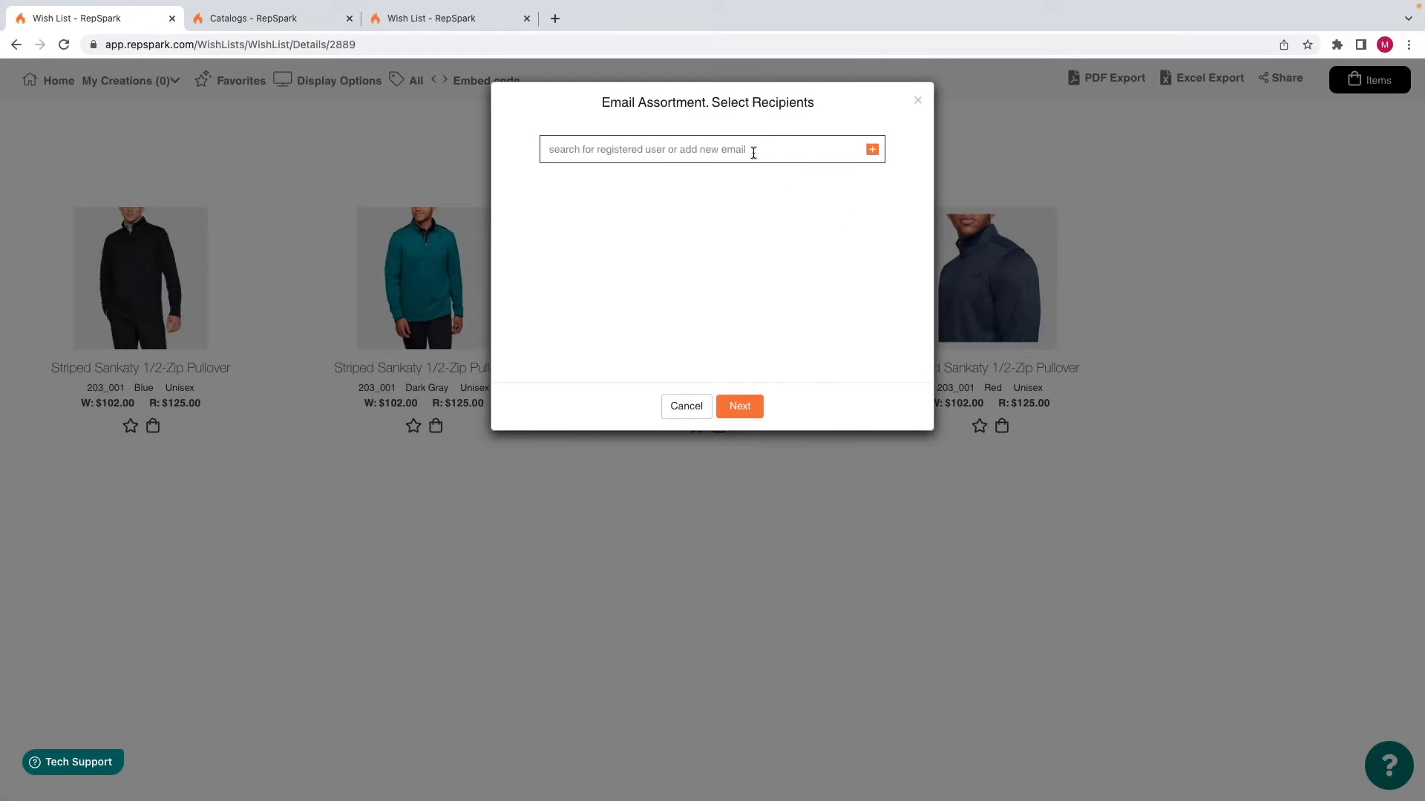
pyautogui.click(754, 153)
pyautogui.click(745, 198)
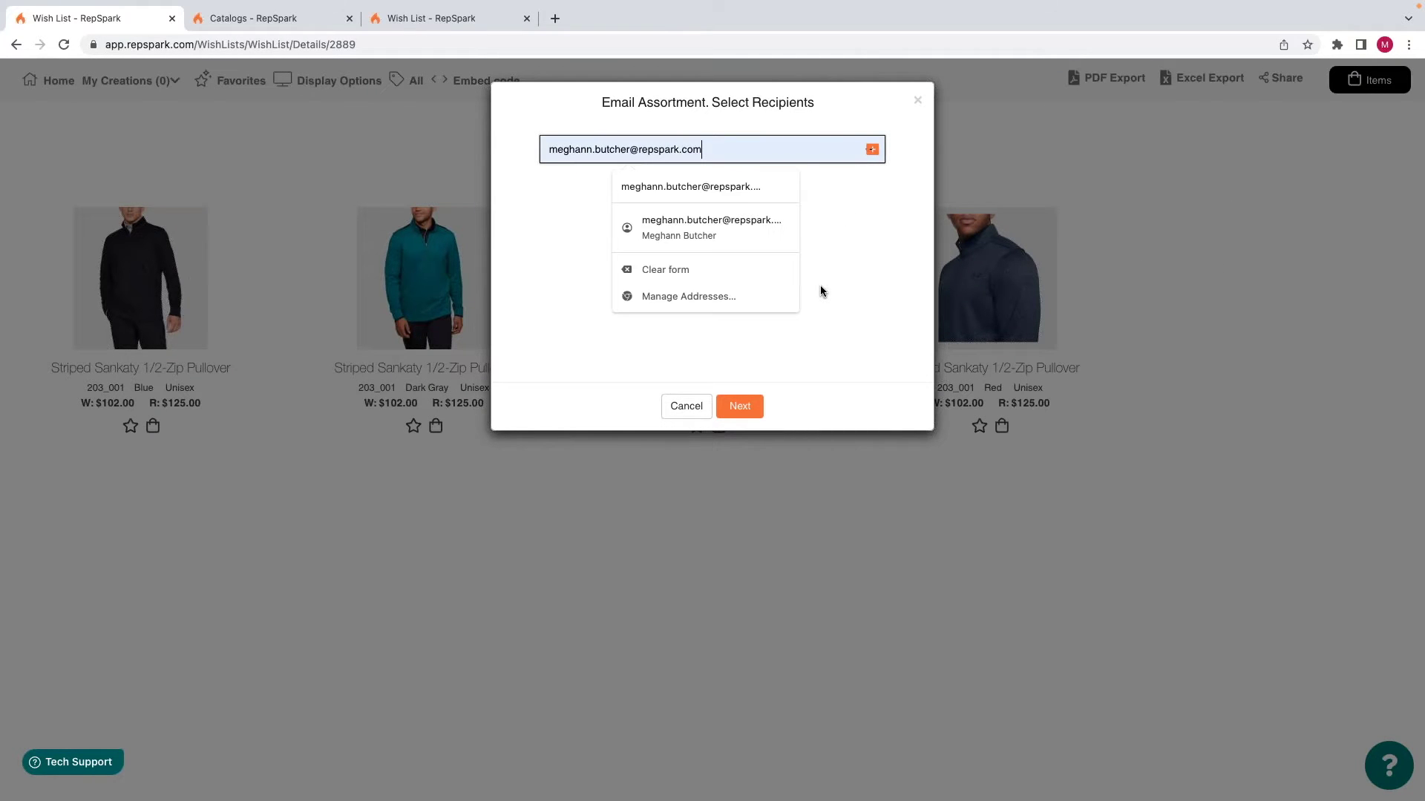
pyautogui.click(846, 357)
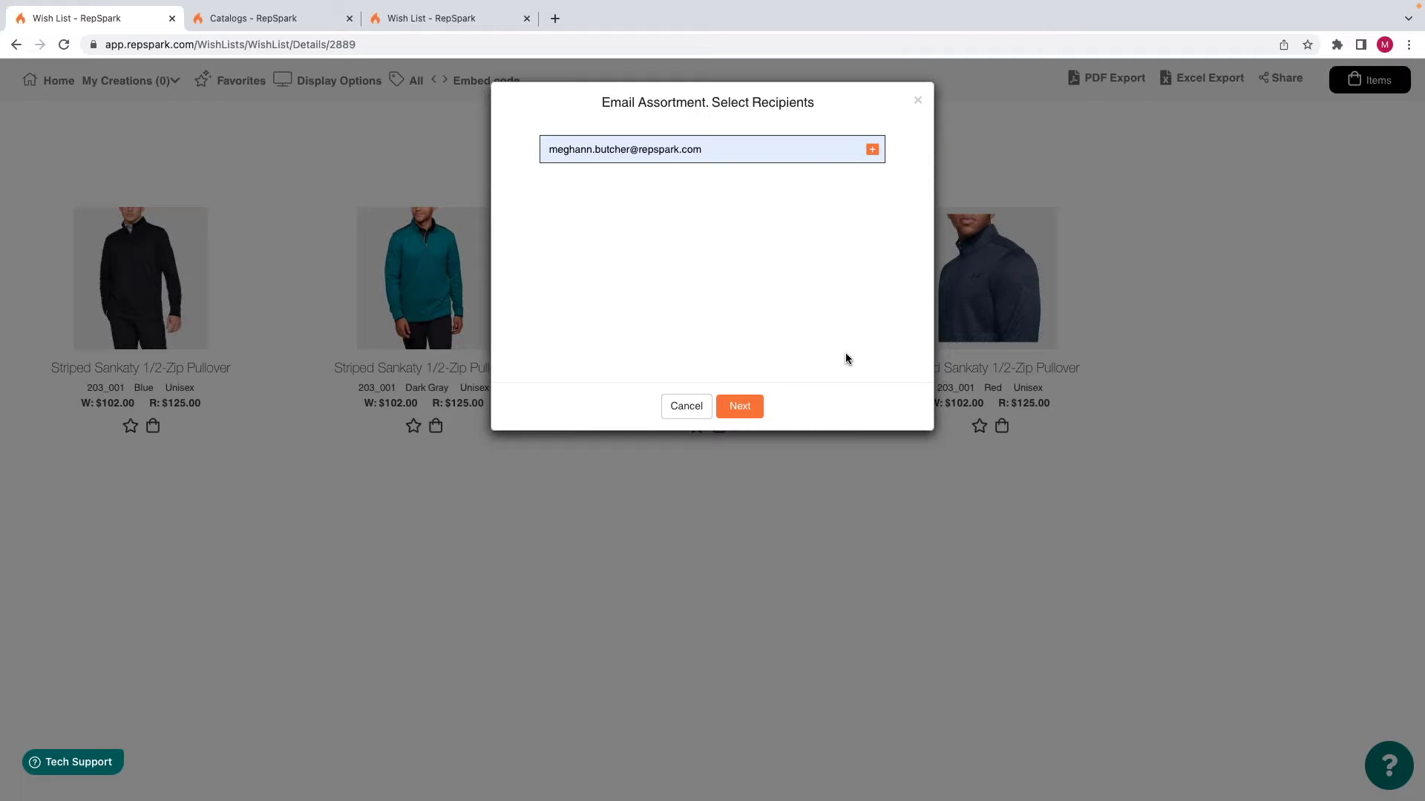
pyautogui.click(872, 150)
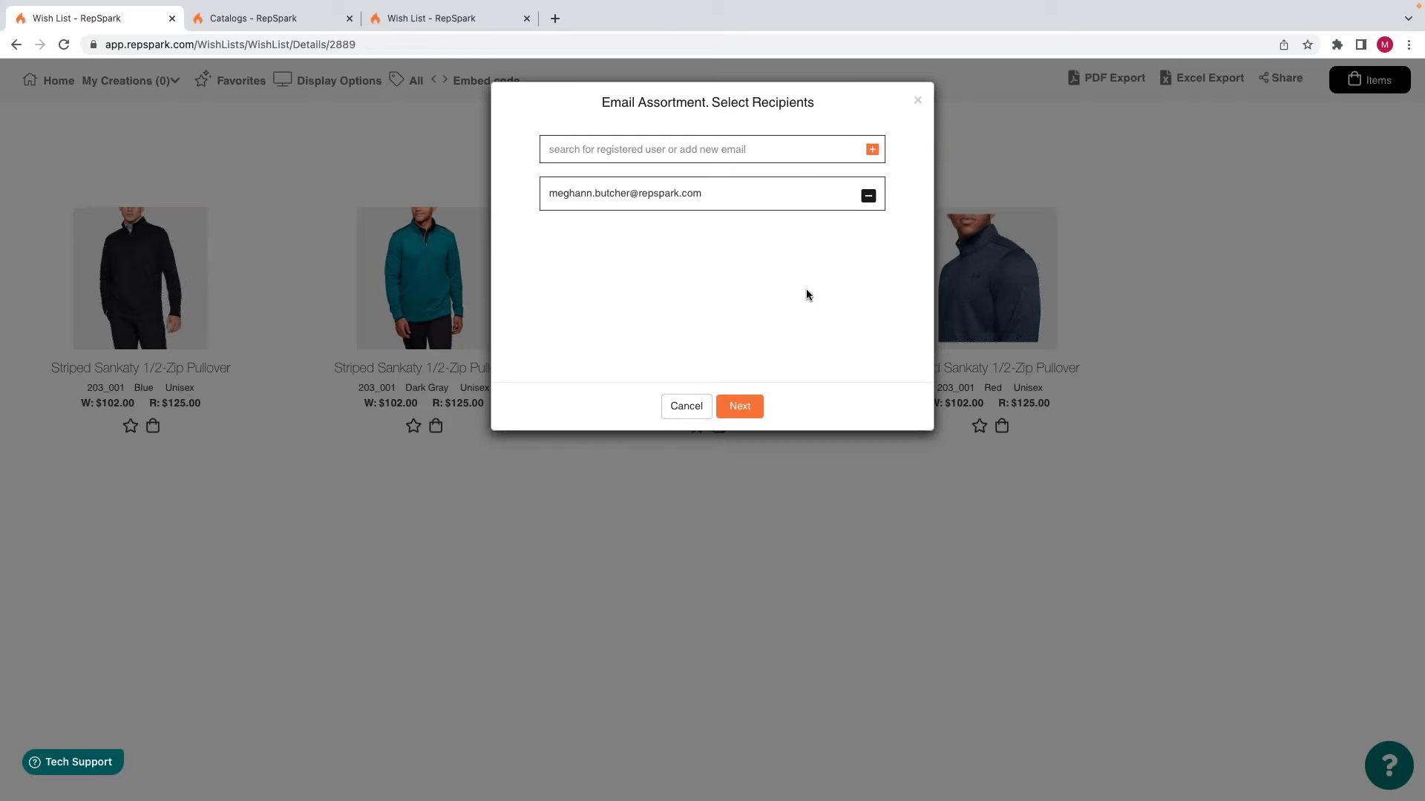
pyautogui.click(746, 409)
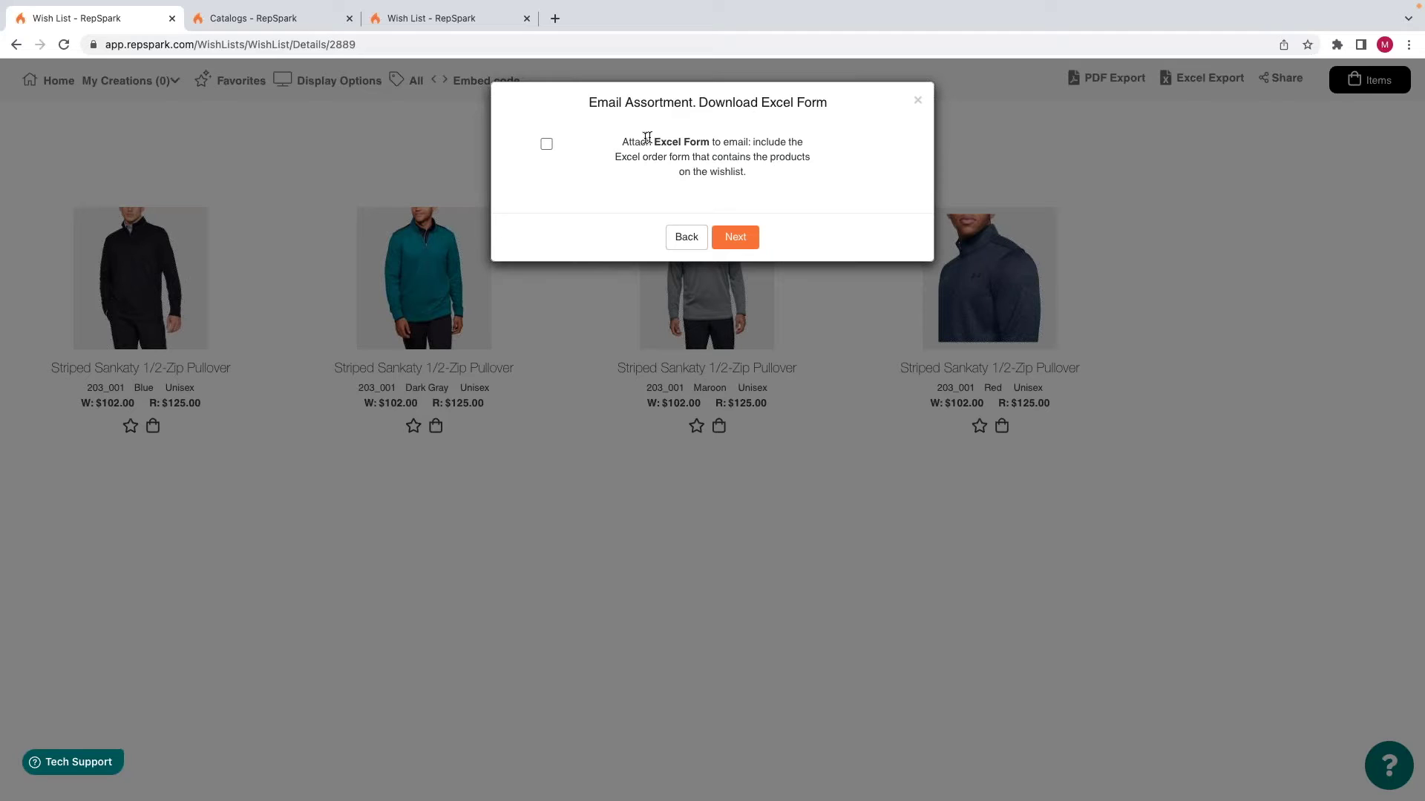
pyautogui.click(546, 144)
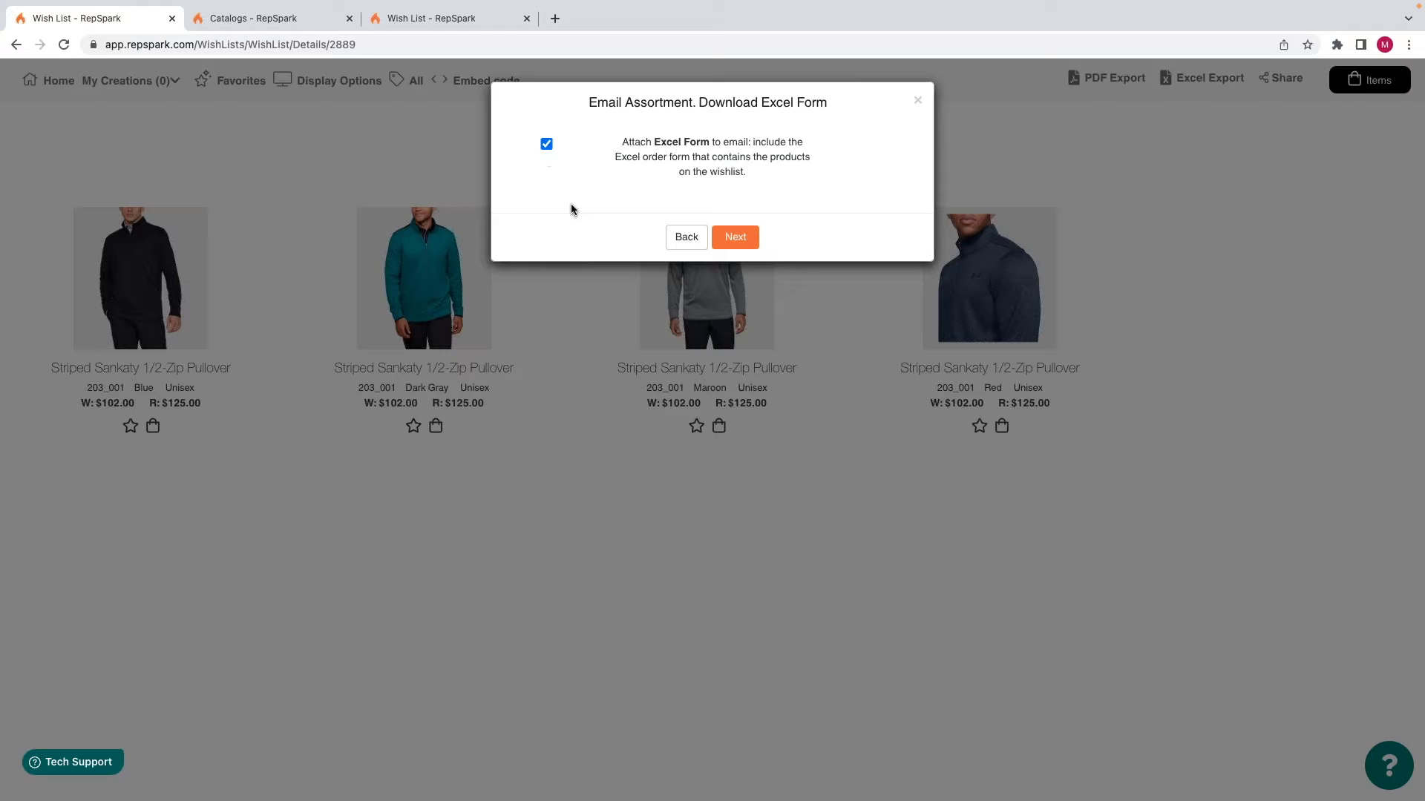
# Give the email the subject 'Perfect Product' and the note 'I've attached.'.
pyautogui.click(728, 245)
pyautogui.click(651, 217)
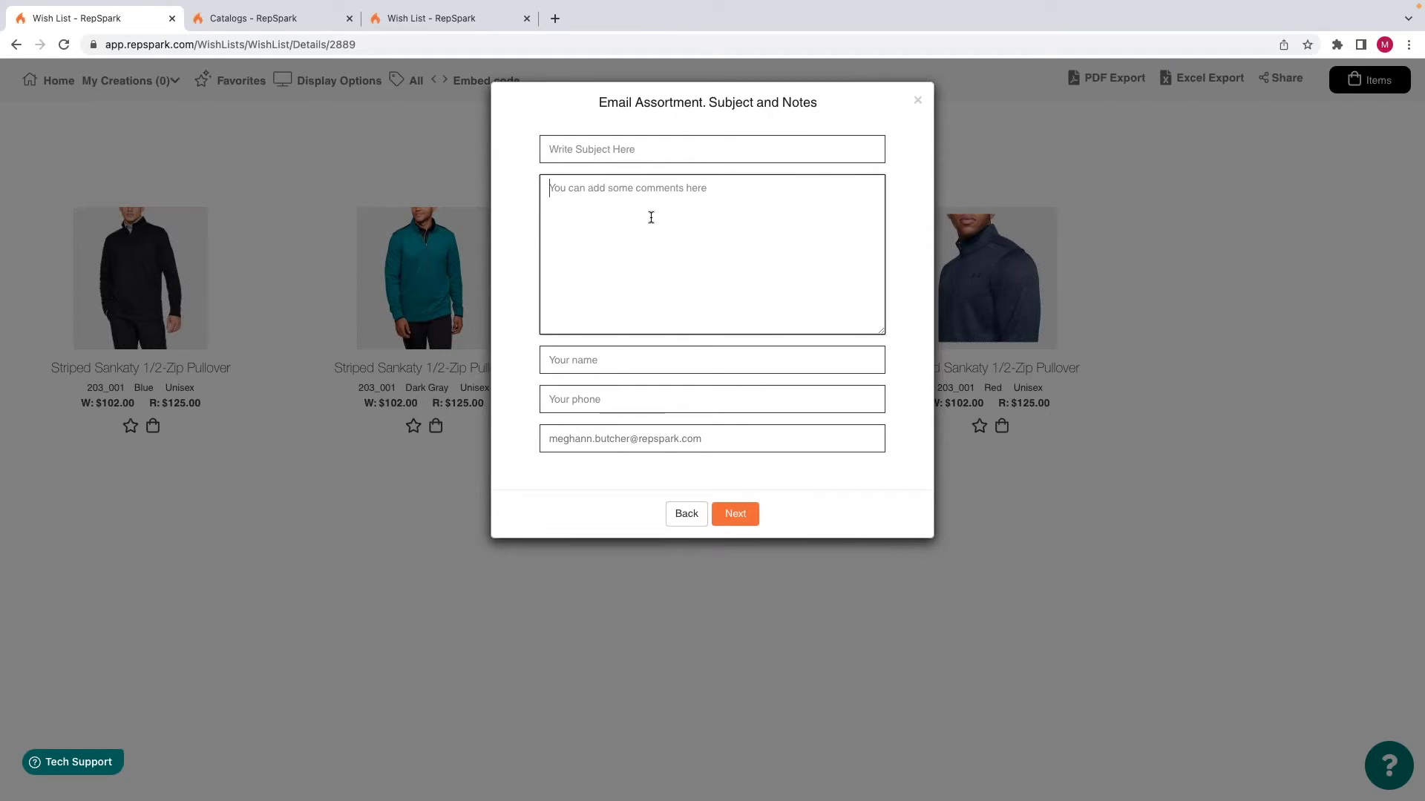
pyautogui.click(622, 156)
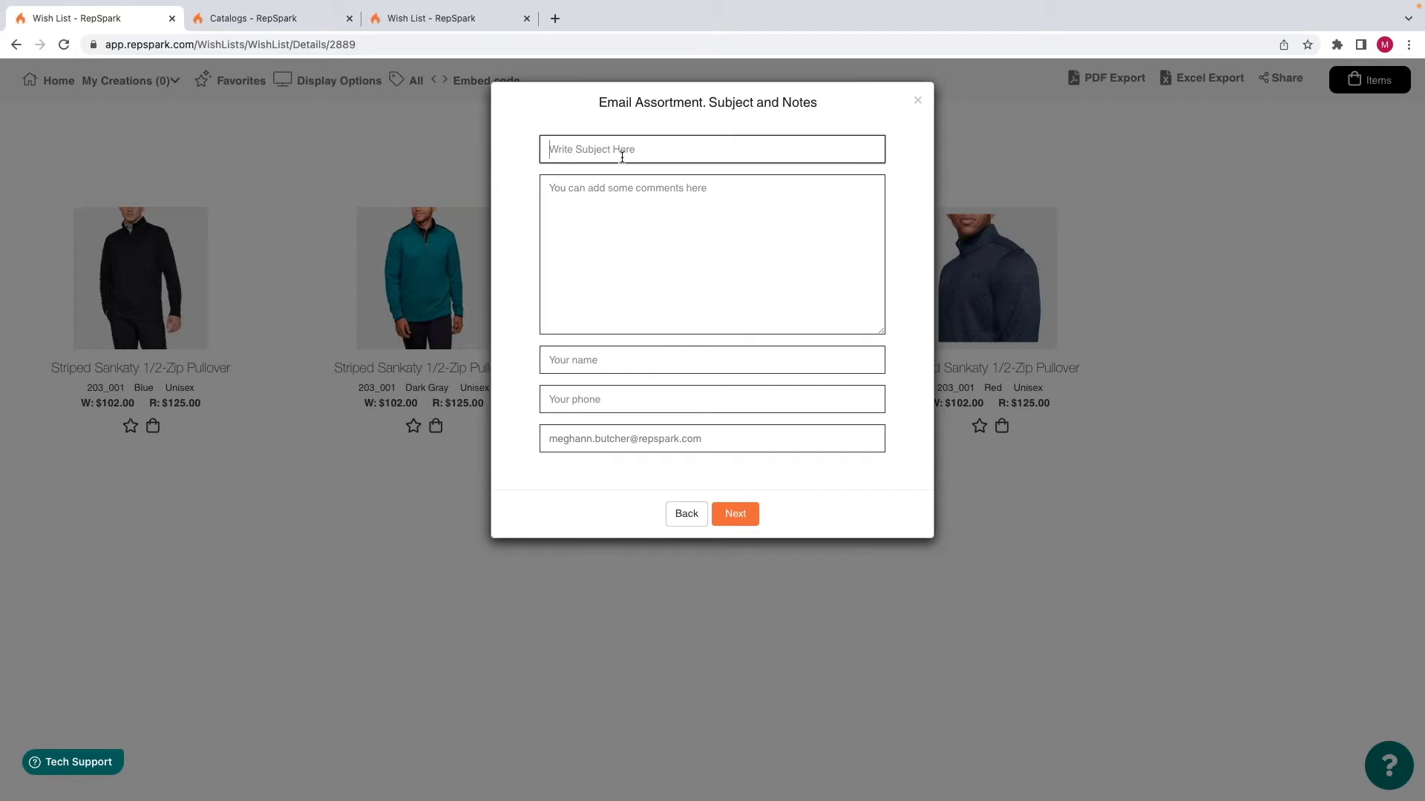
pyautogui.write('Perfect Product')
pyautogui.click(640, 214)
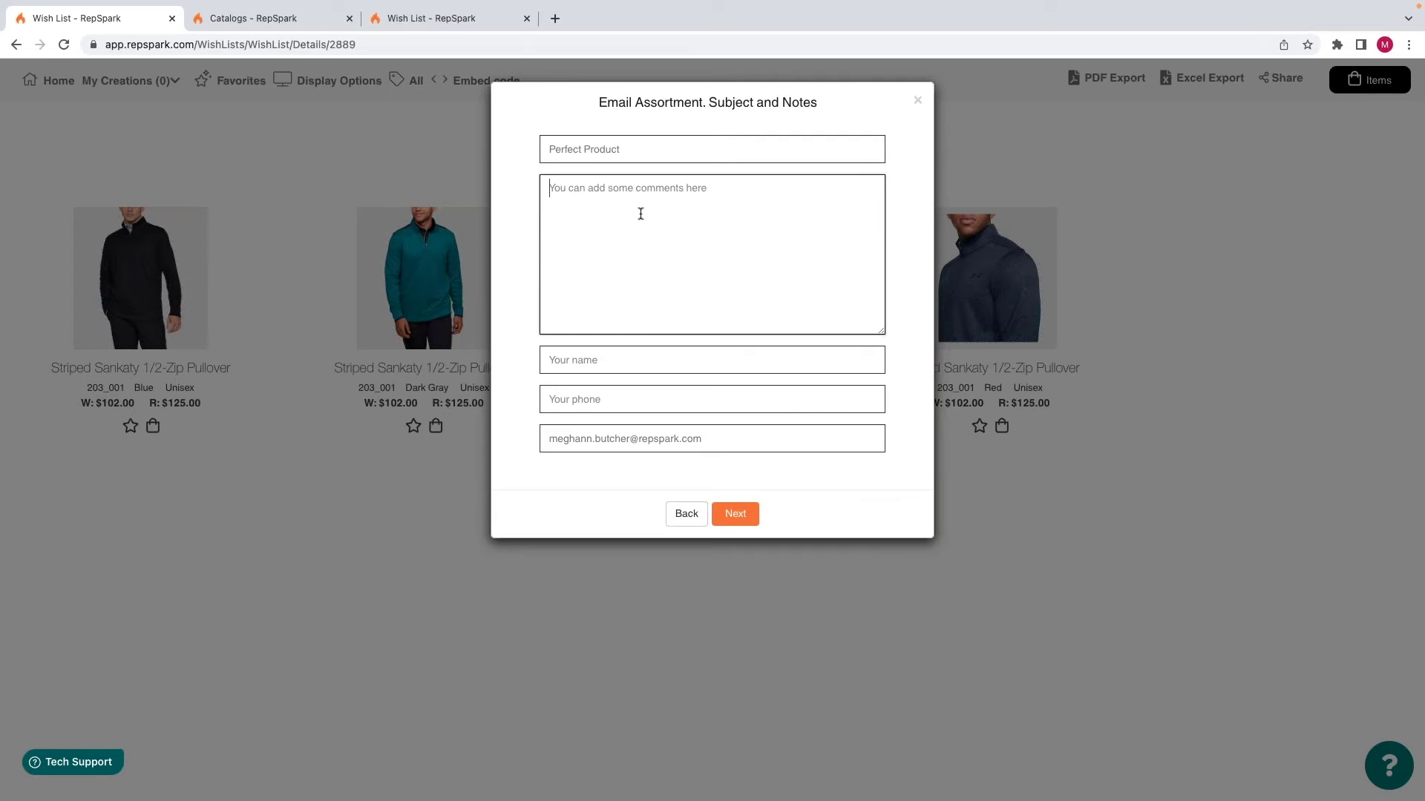
pyautogui.write("I've atta")
pyautogui.write('ched.')
# Autofill the sender's name and phone, then proceed to Review and Send.
pyautogui.click(618, 359)
pyautogui.click(637, 393)
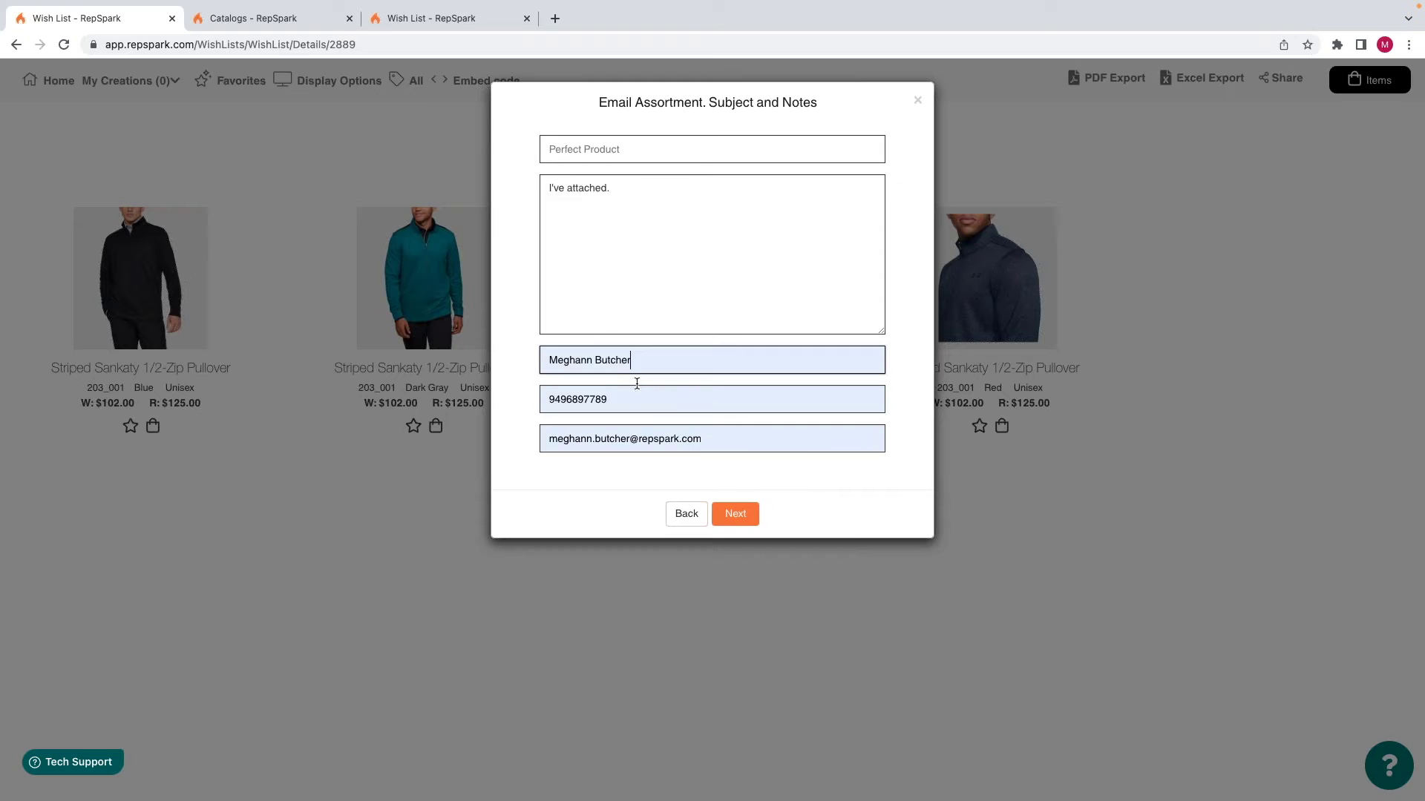
pyautogui.click(749, 519)
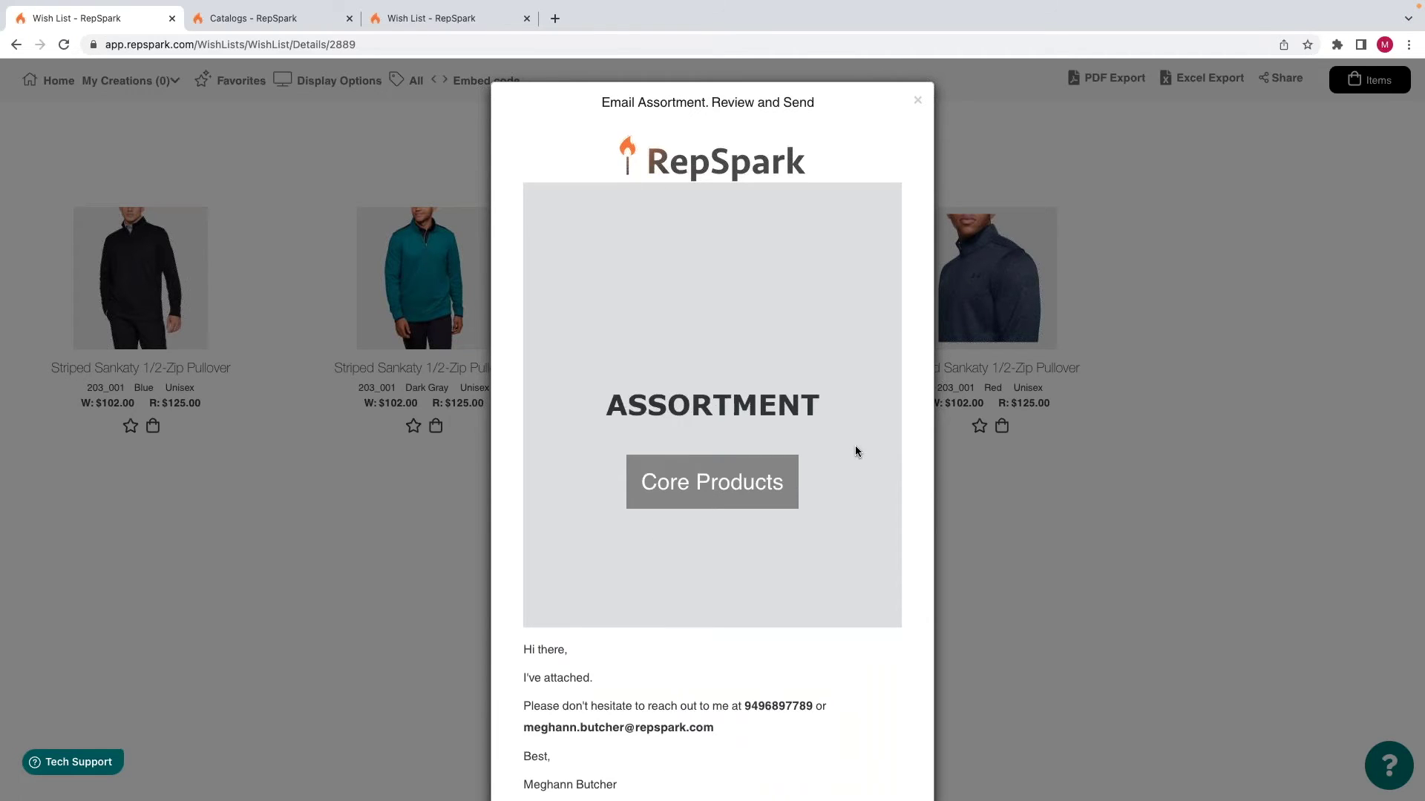
# Review the email message and product cards in the preview, then confirm and send.
pyautogui.scroll(-3, 598, 562)
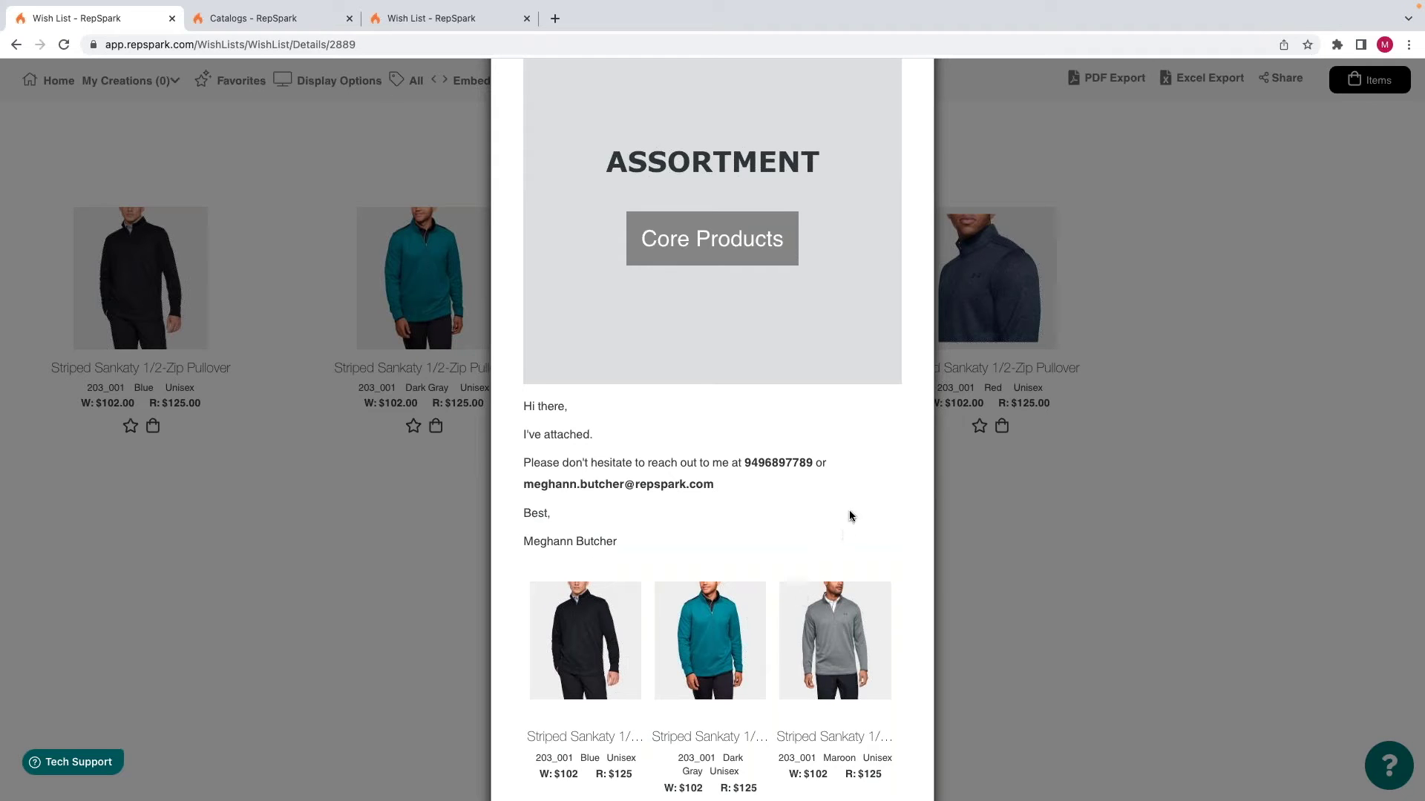
pyautogui.scroll(1, 850, 515)
pyautogui.scroll(2, 849, 510)
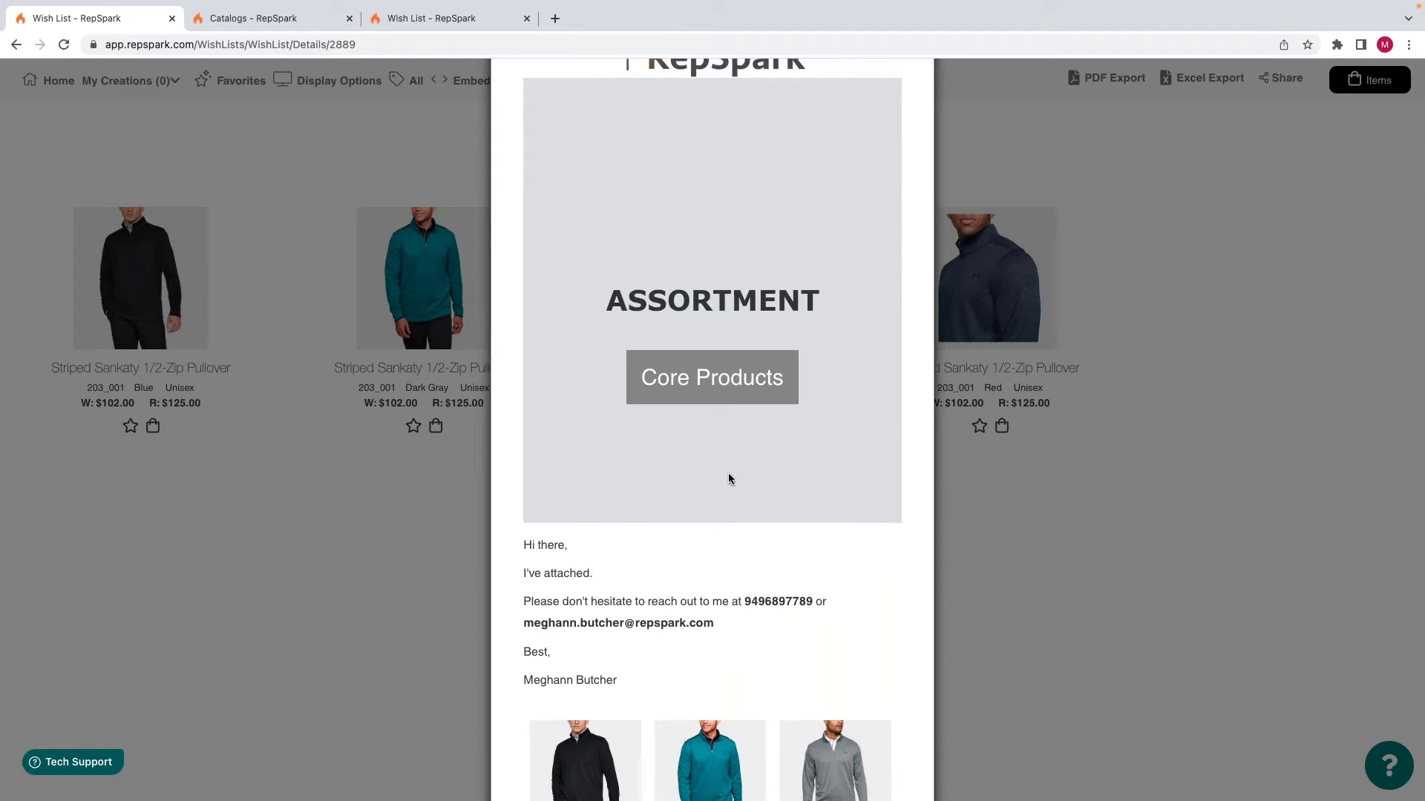
pyautogui.scroll(2, 728, 479)
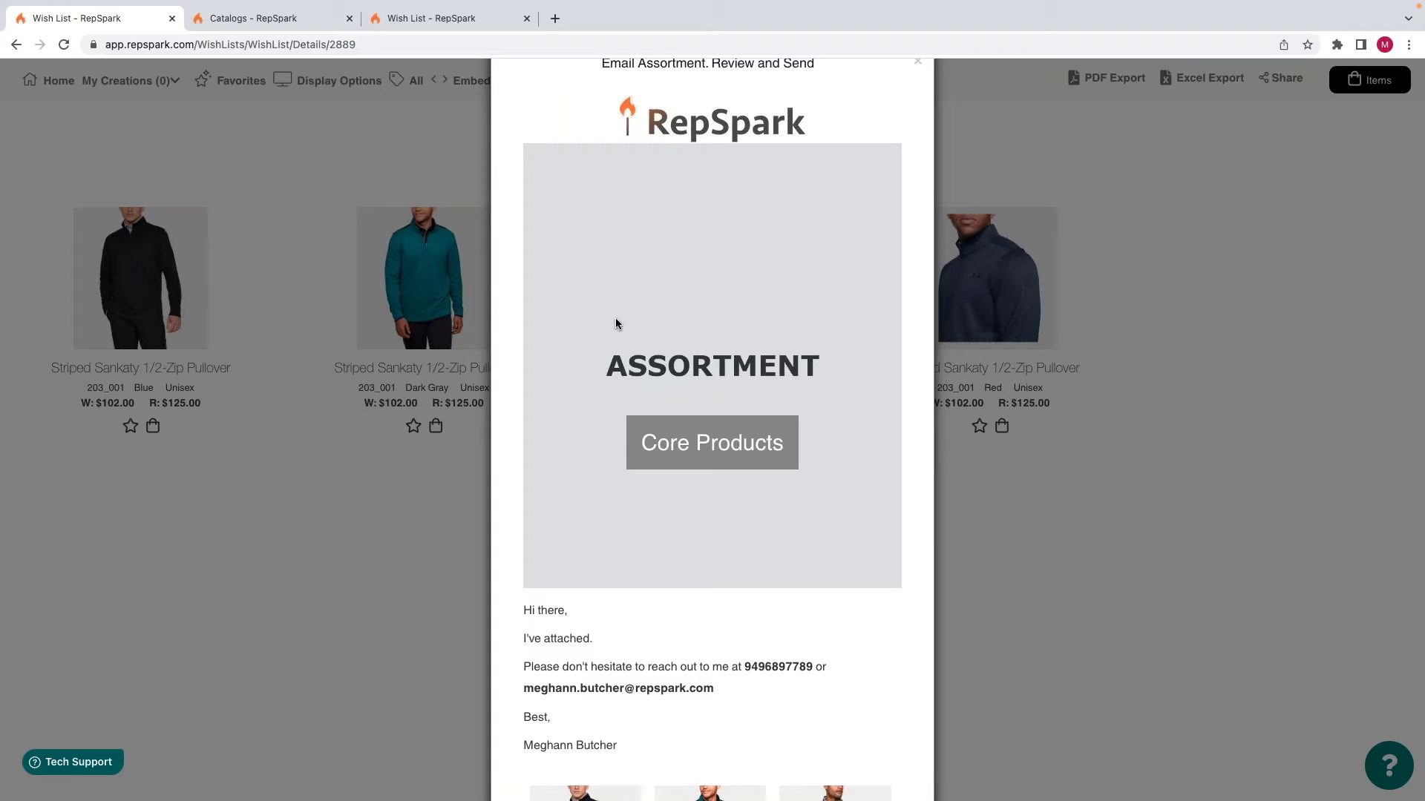
pyautogui.scroll(1, 666, 315)
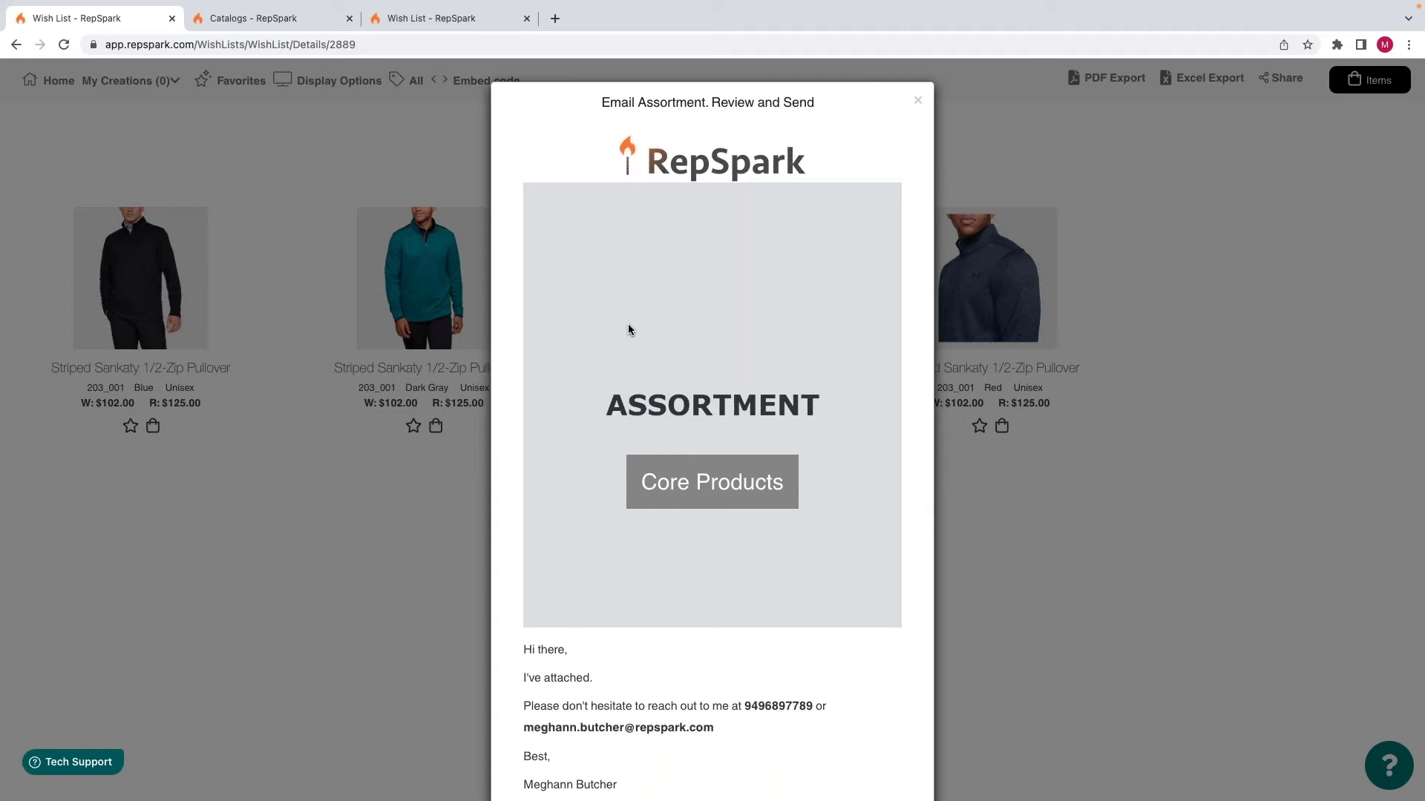
pyautogui.scroll(-1, 696, 410)
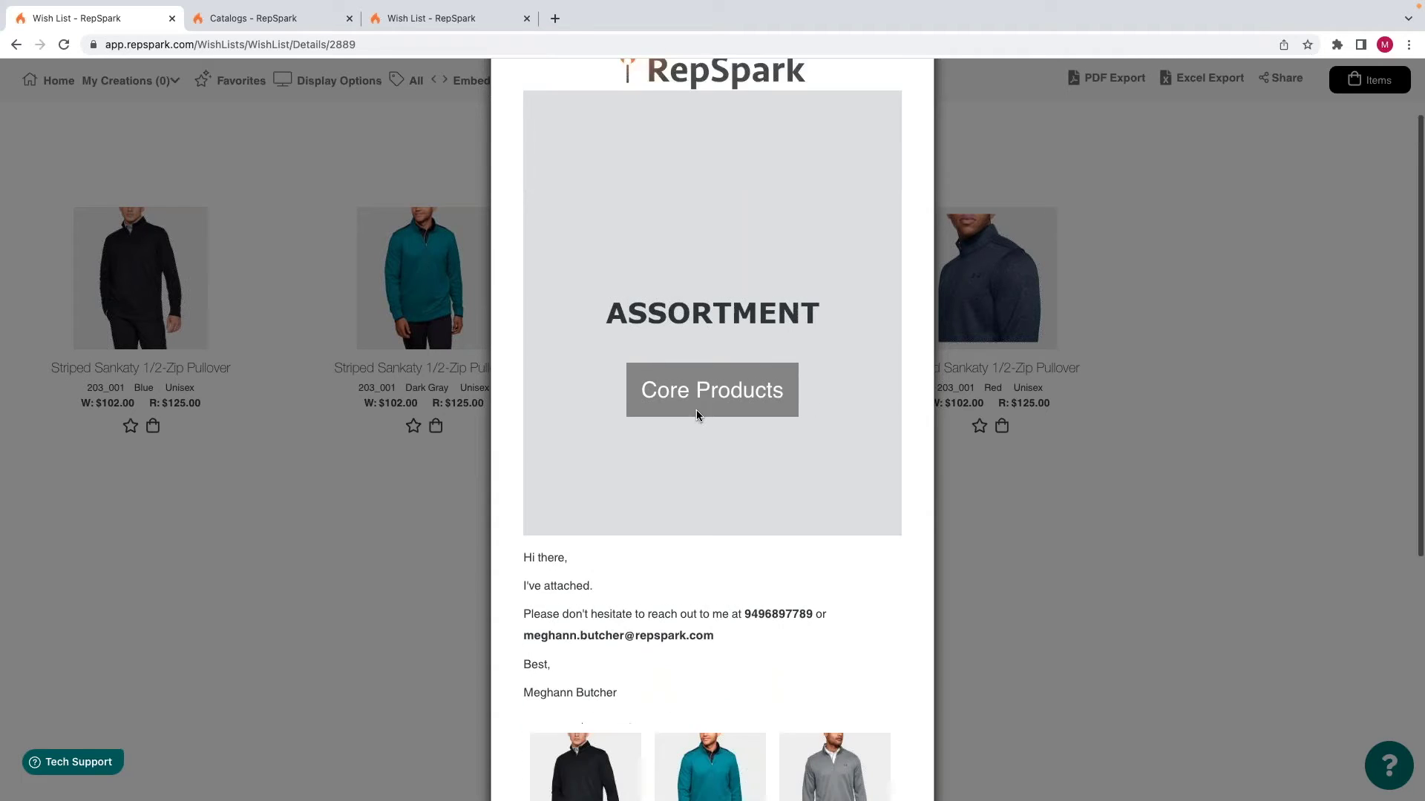
pyautogui.scroll(-2, 696, 410)
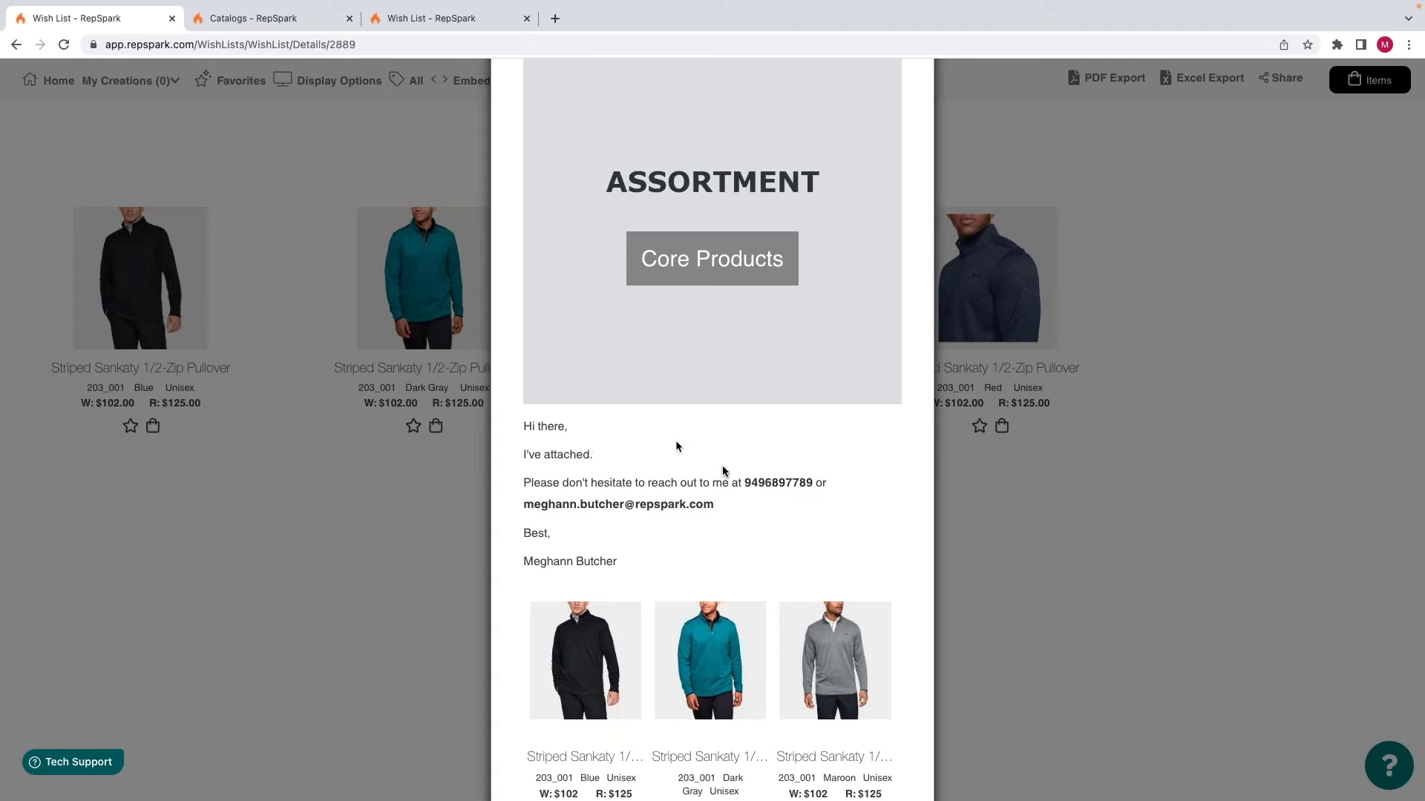
pyautogui.scroll(-2, 723, 468)
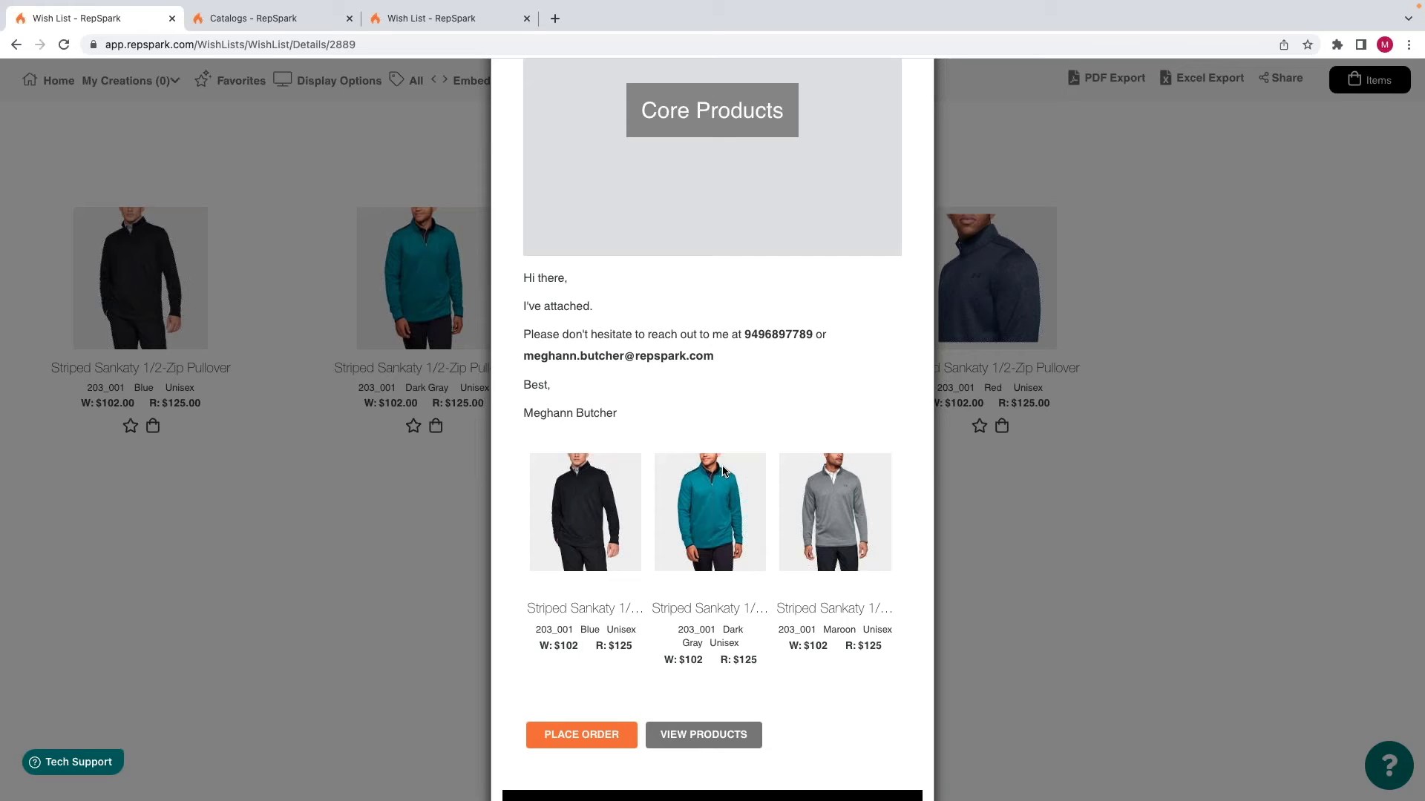
pyautogui.scroll(-3, 723, 475)
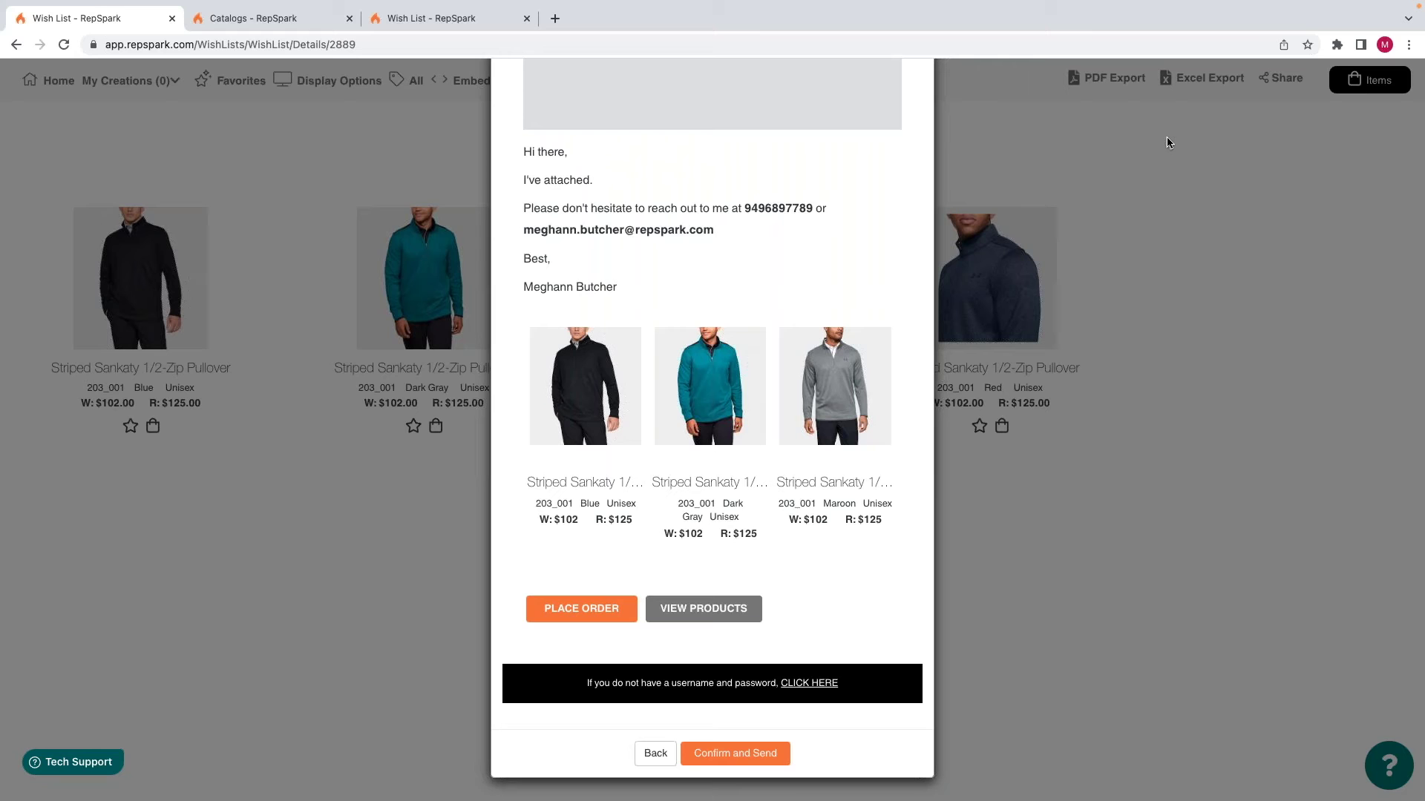
pyautogui.click(769, 755)
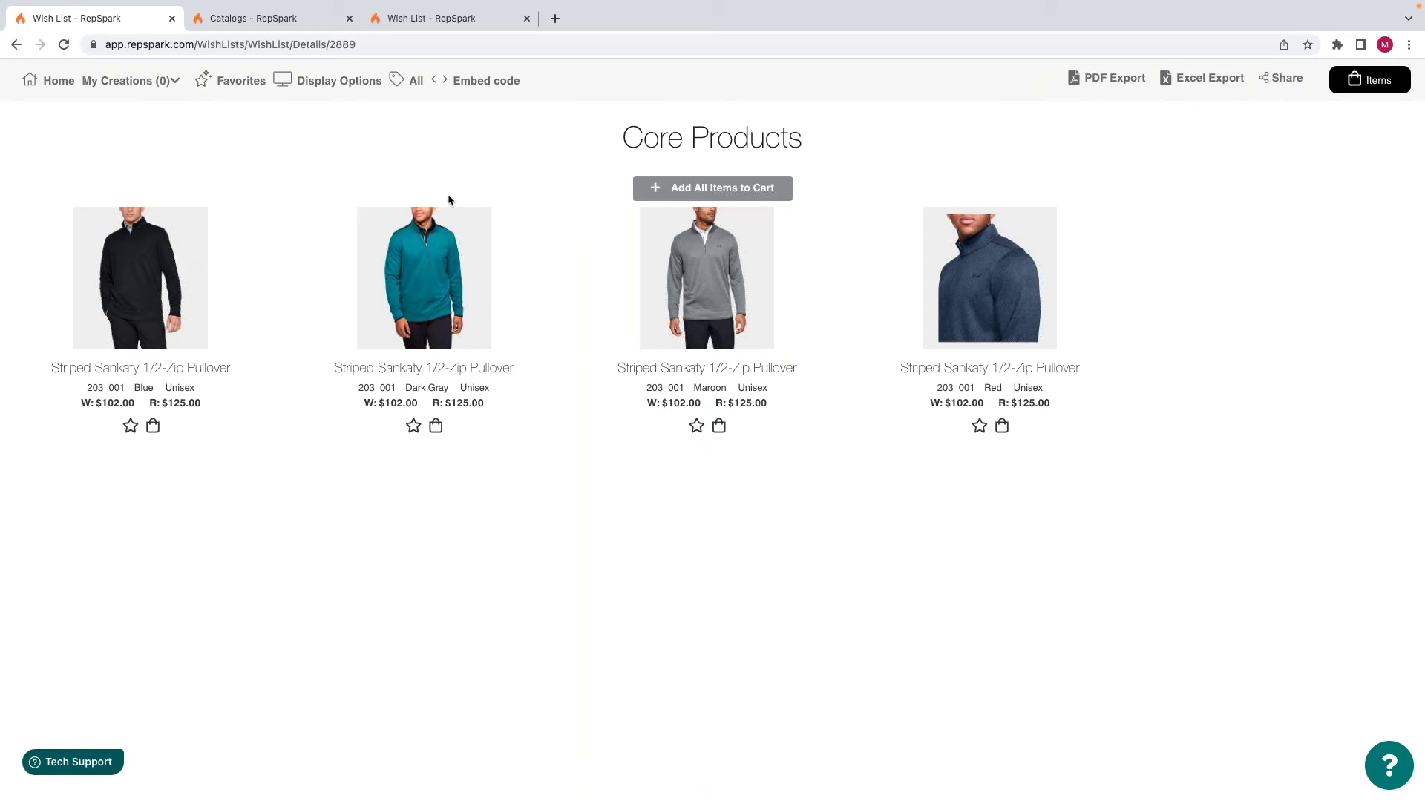
# In Display Options, hide retail and wholesale prices for All and apply.
pyautogui.click(363, 87)
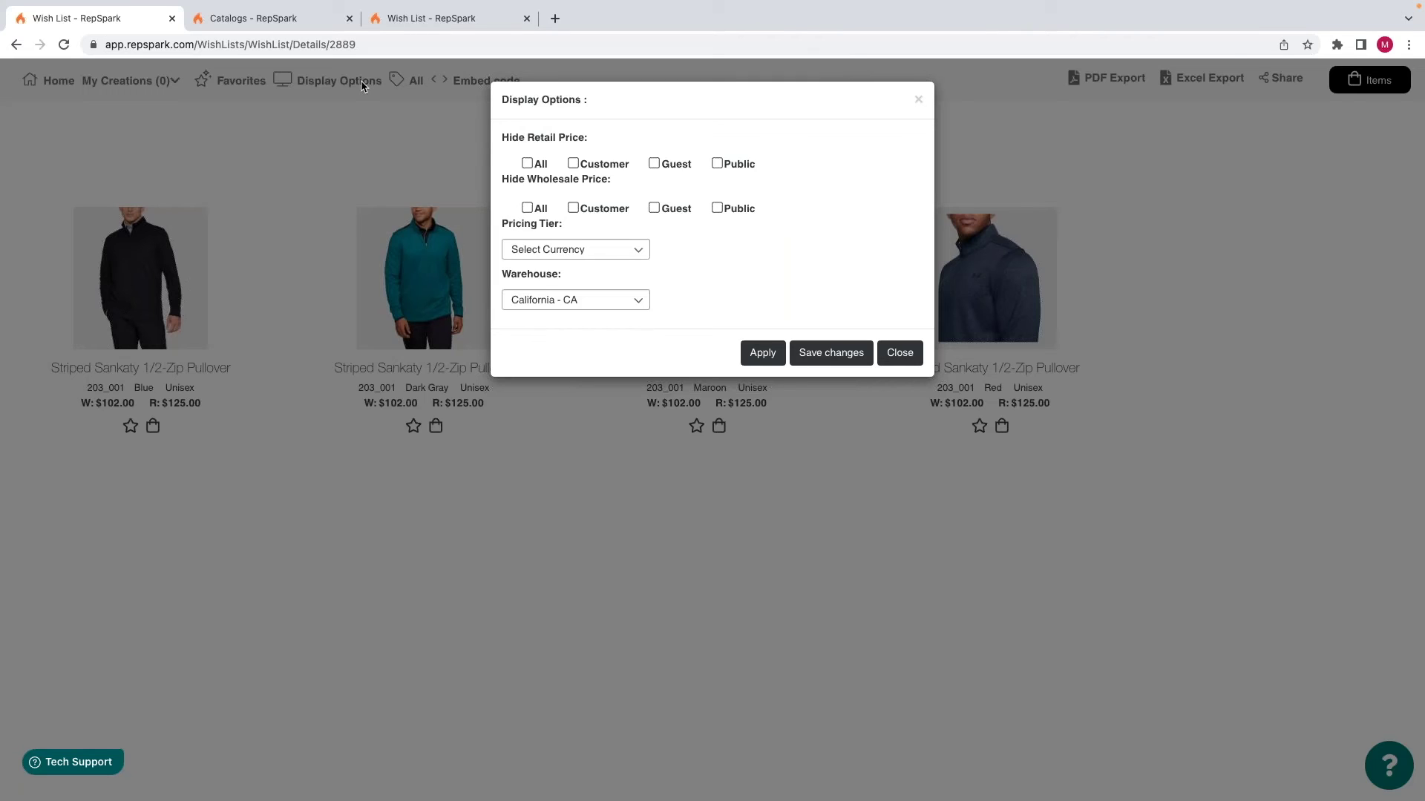
pyautogui.click(527, 165)
pyautogui.click(528, 210)
pyautogui.click(563, 252)
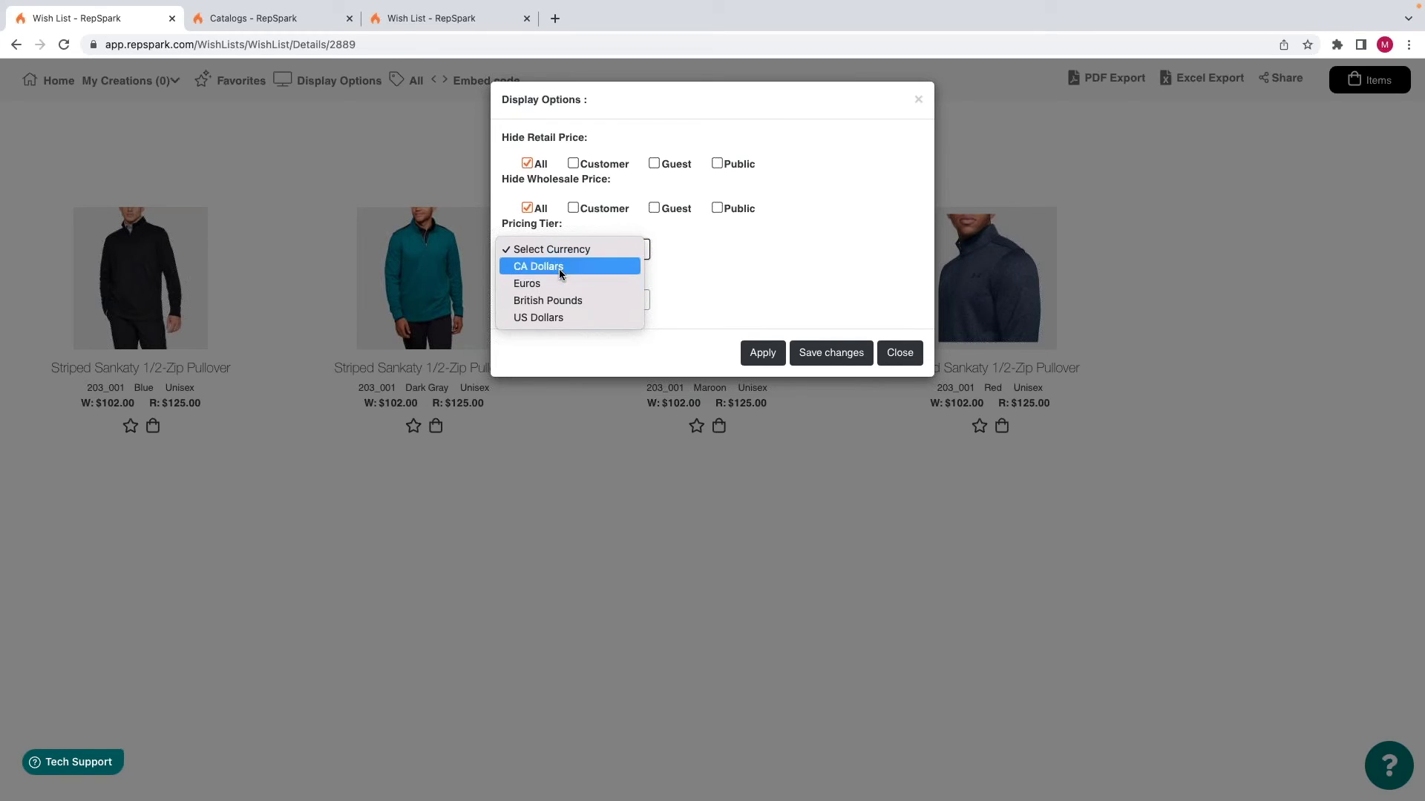
pyautogui.click(573, 360)
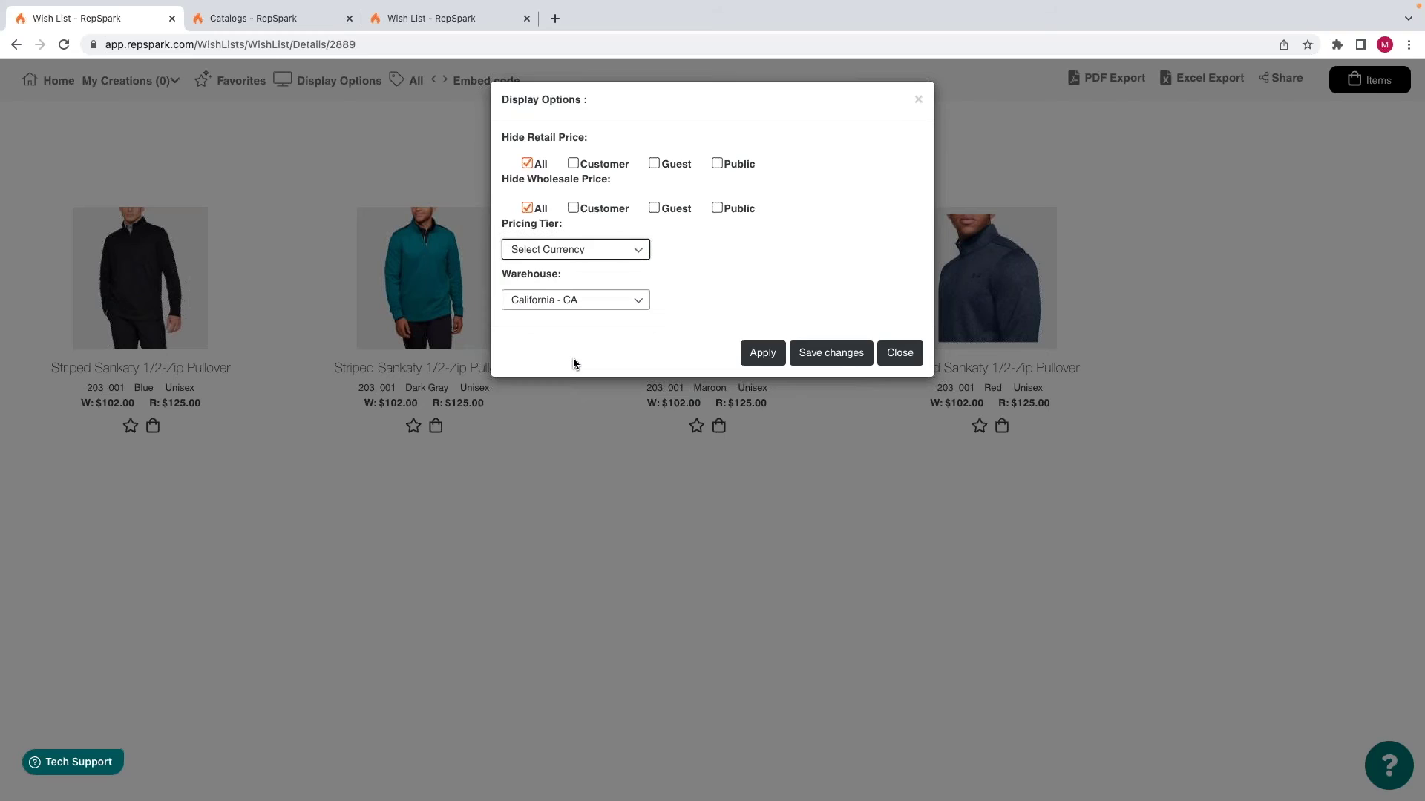
pyautogui.click(763, 355)
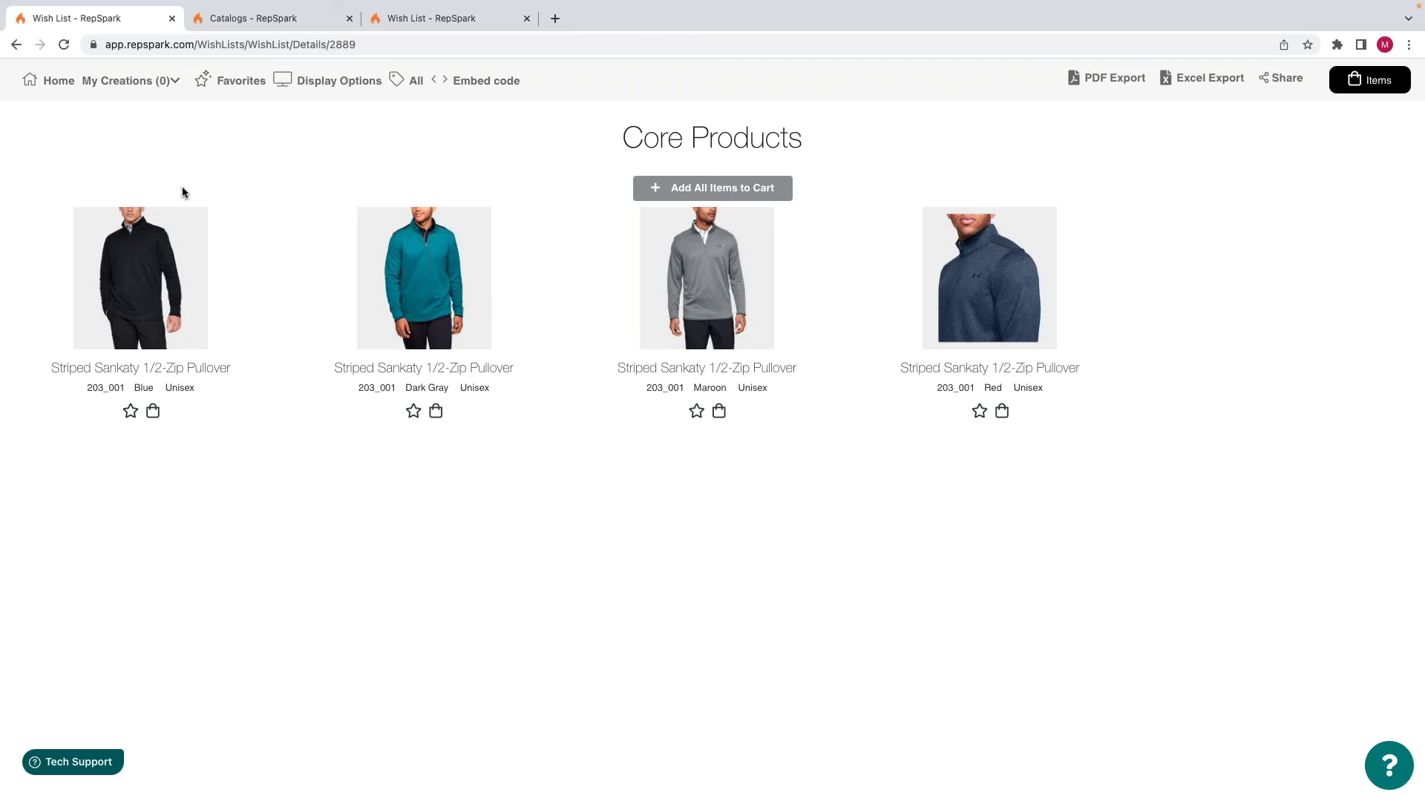
pyautogui.click(410, 84)
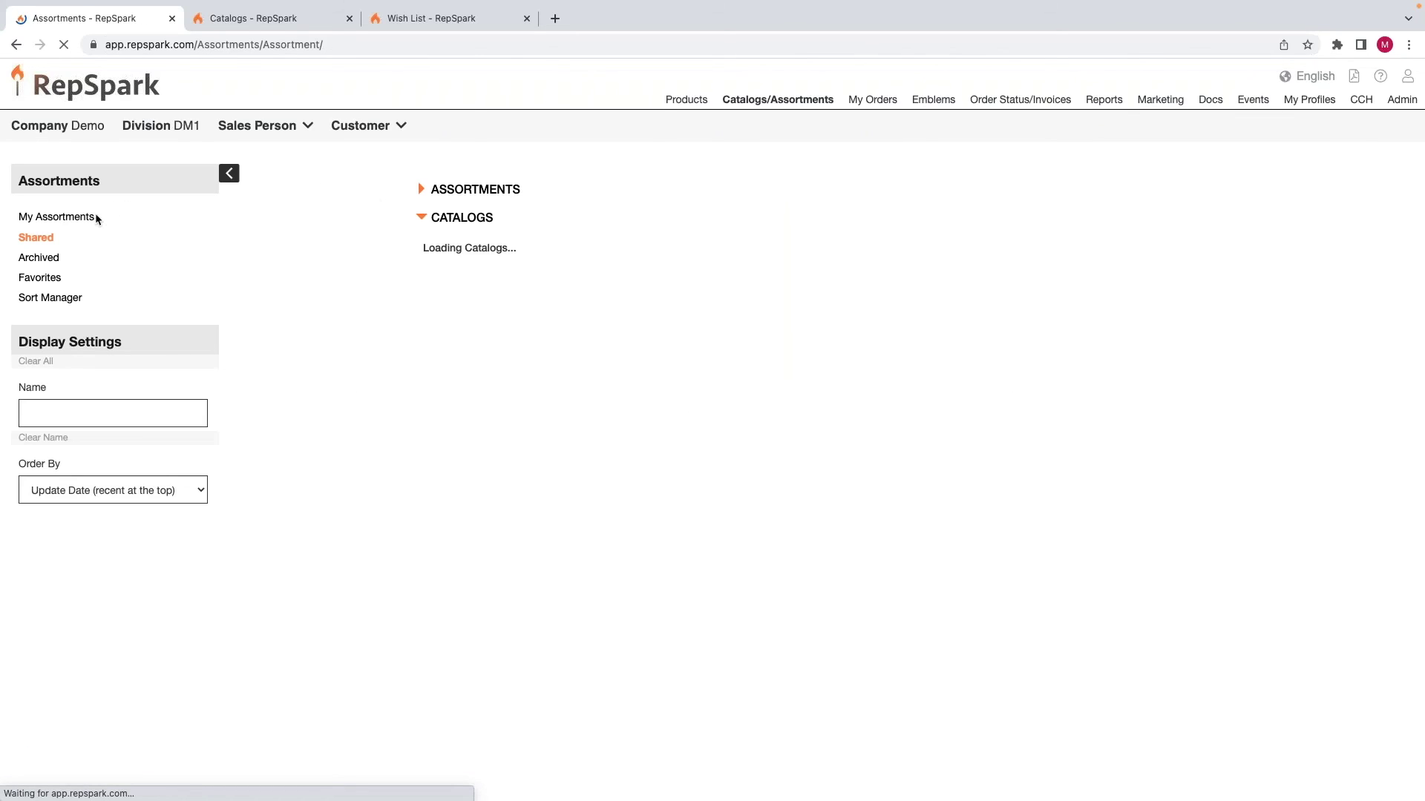
# Show My Assortments and open Set Cover for Core Products.
pyautogui.click(91, 217)
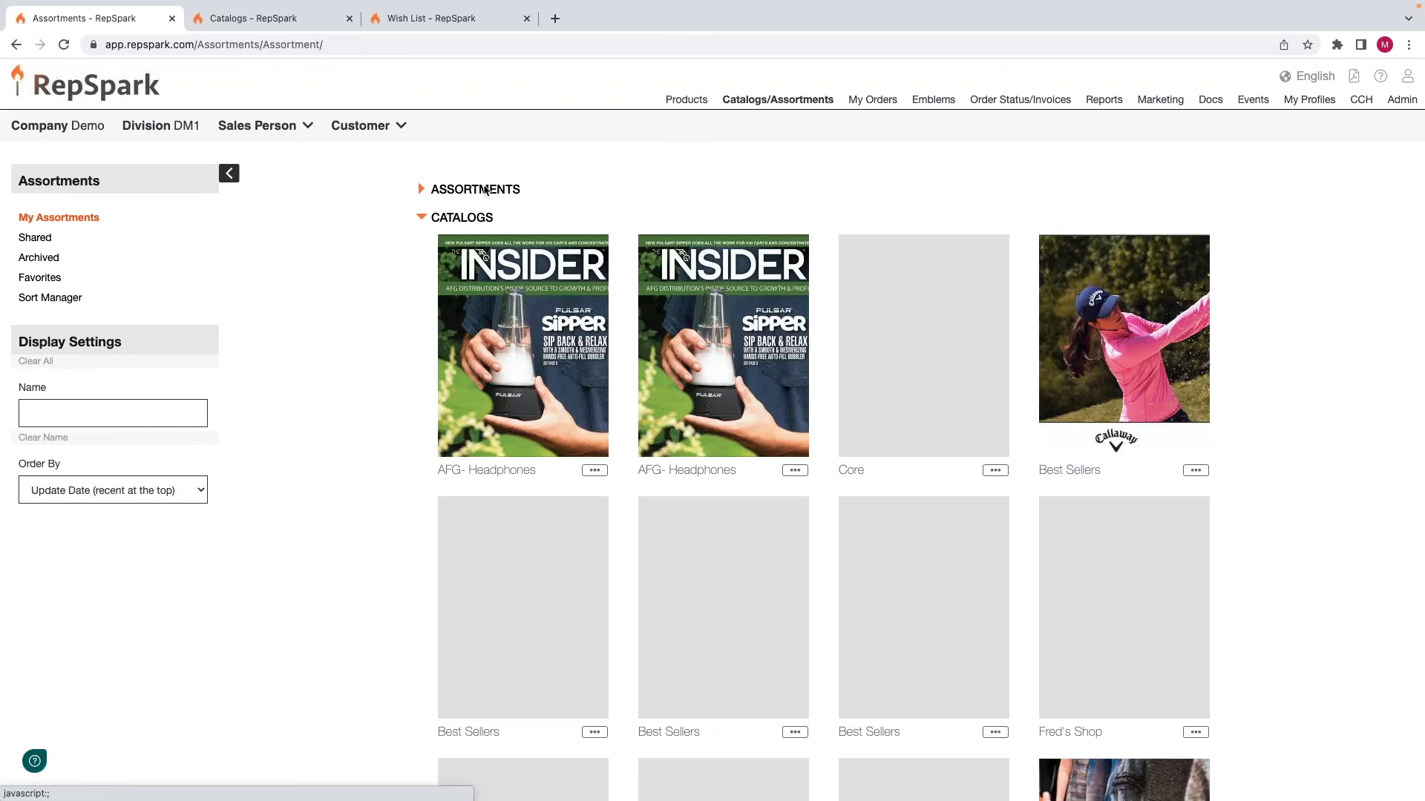
pyautogui.click(484, 191)
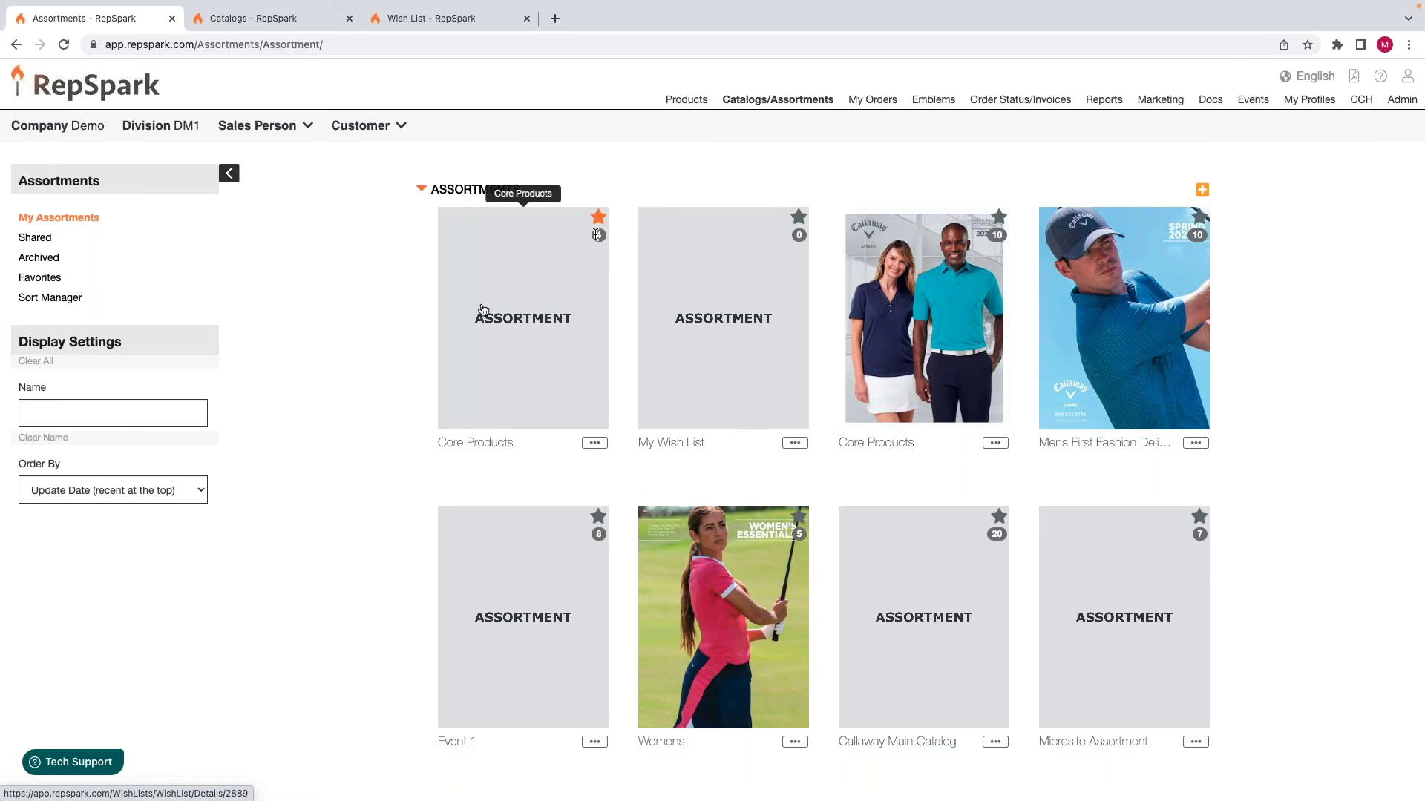
pyautogui.click(595, 443)
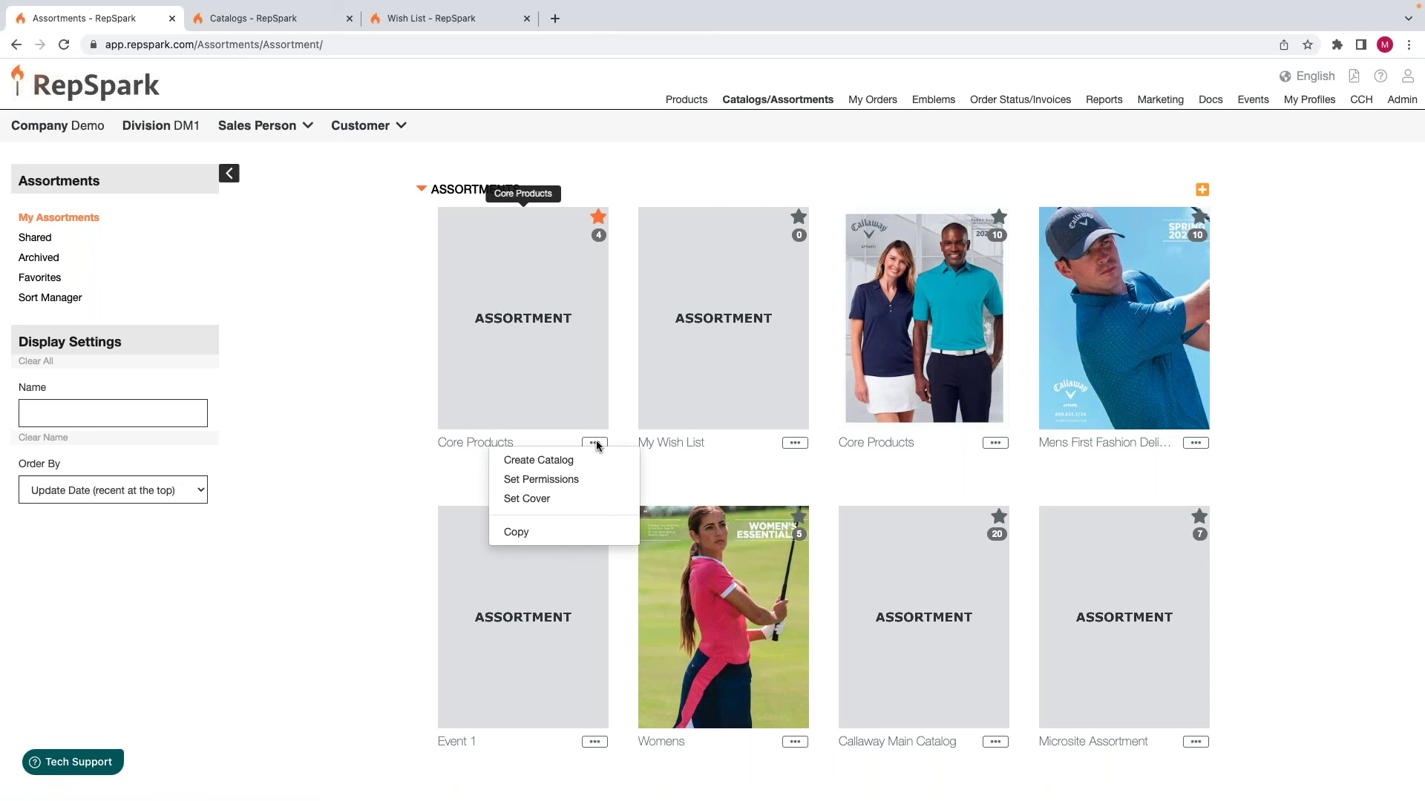
pyautogui.click(525, 498)
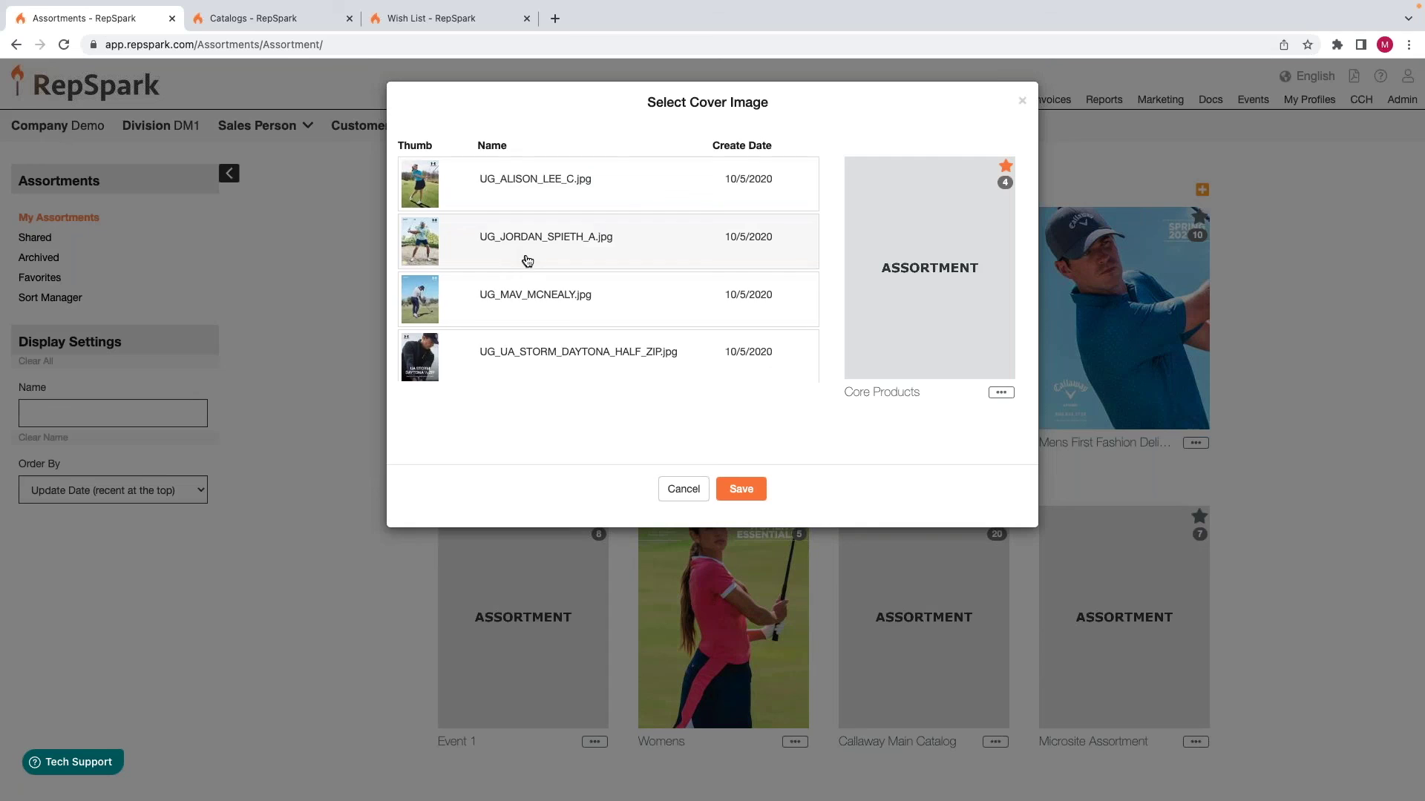
# Choose the shirts.jpeg golf photo as the cover image and save it.
pyautogui.scroll(-10, 527, 260)
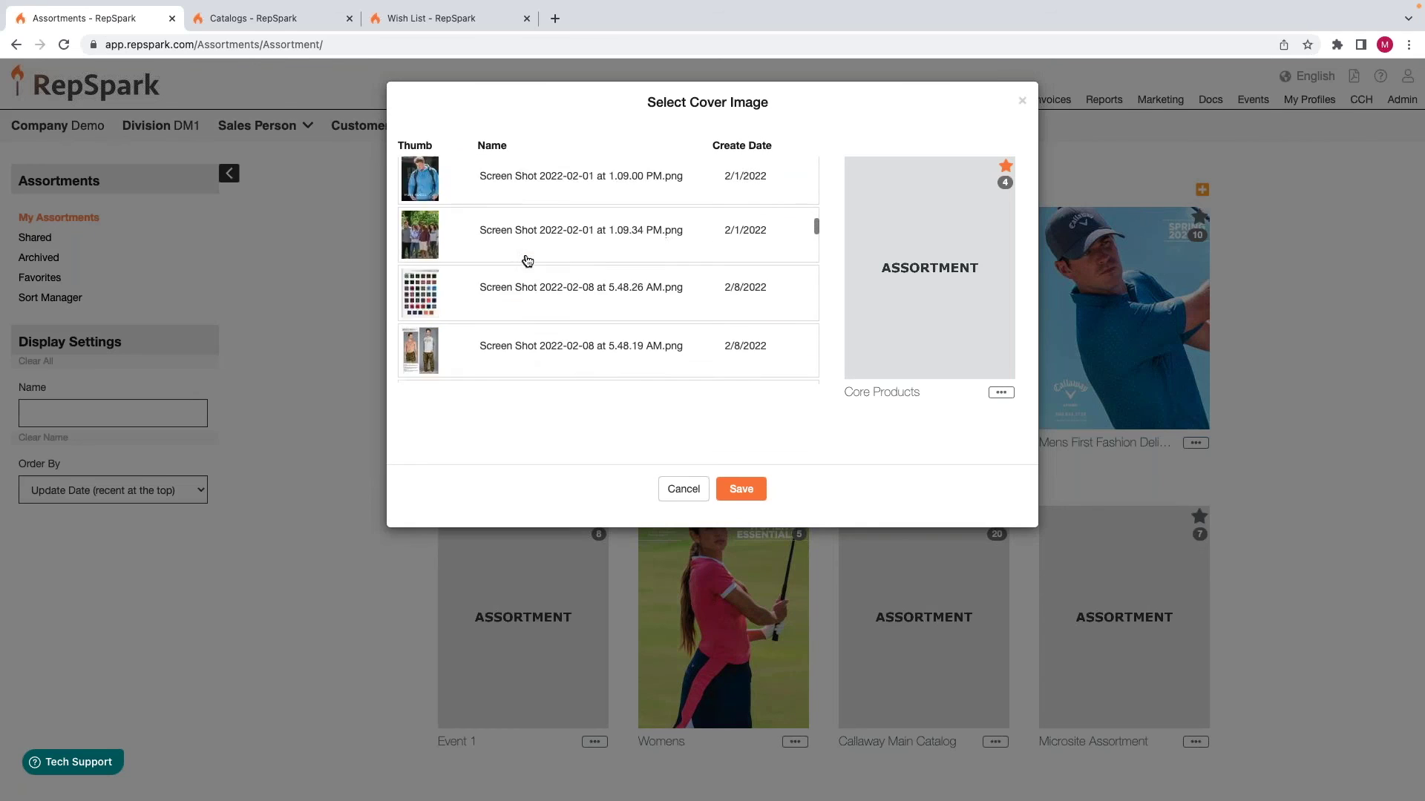
pyautogui.scroll(-5, 526, 261)
pyautogui.scroll(-2, 514, 312)
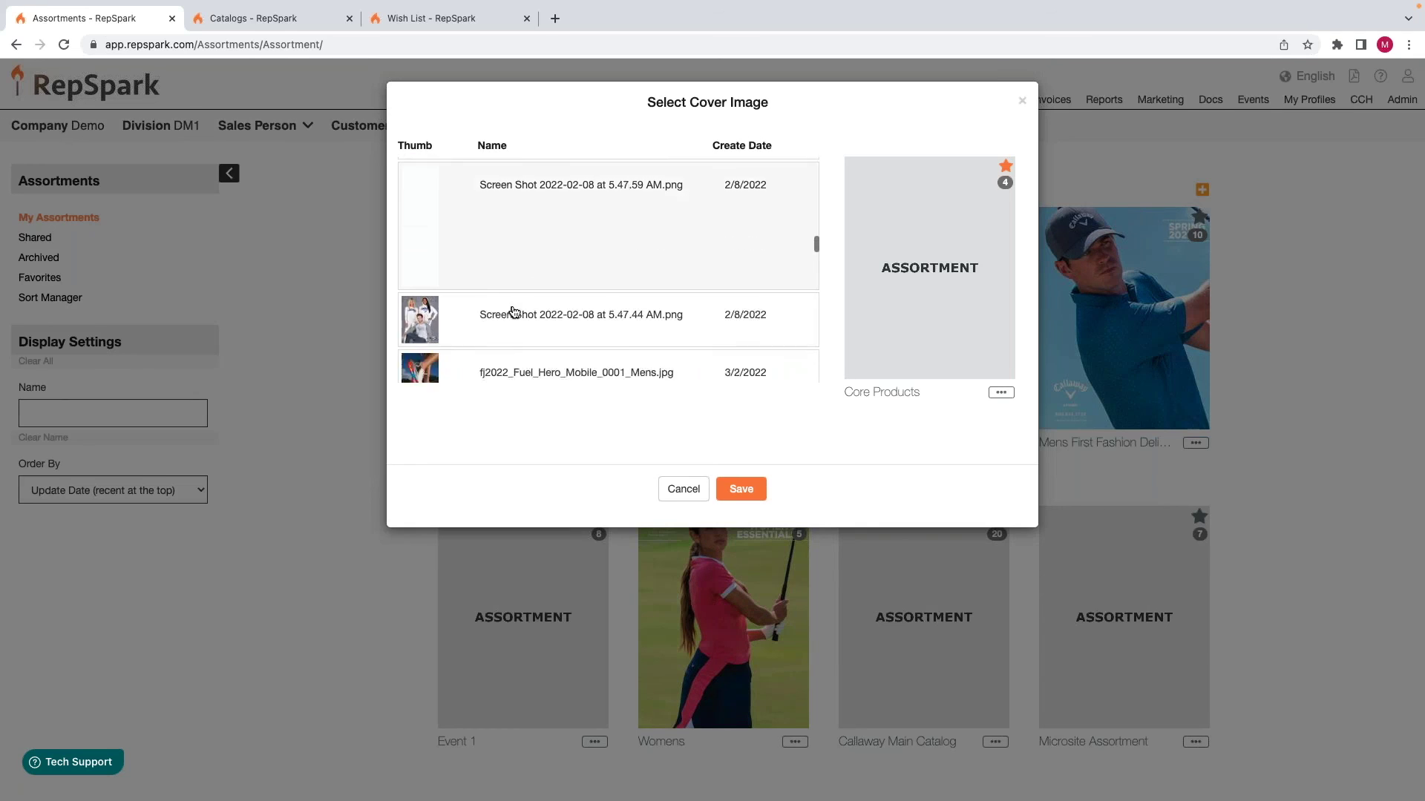
pyautogui.scroll(-1, 514, 312)
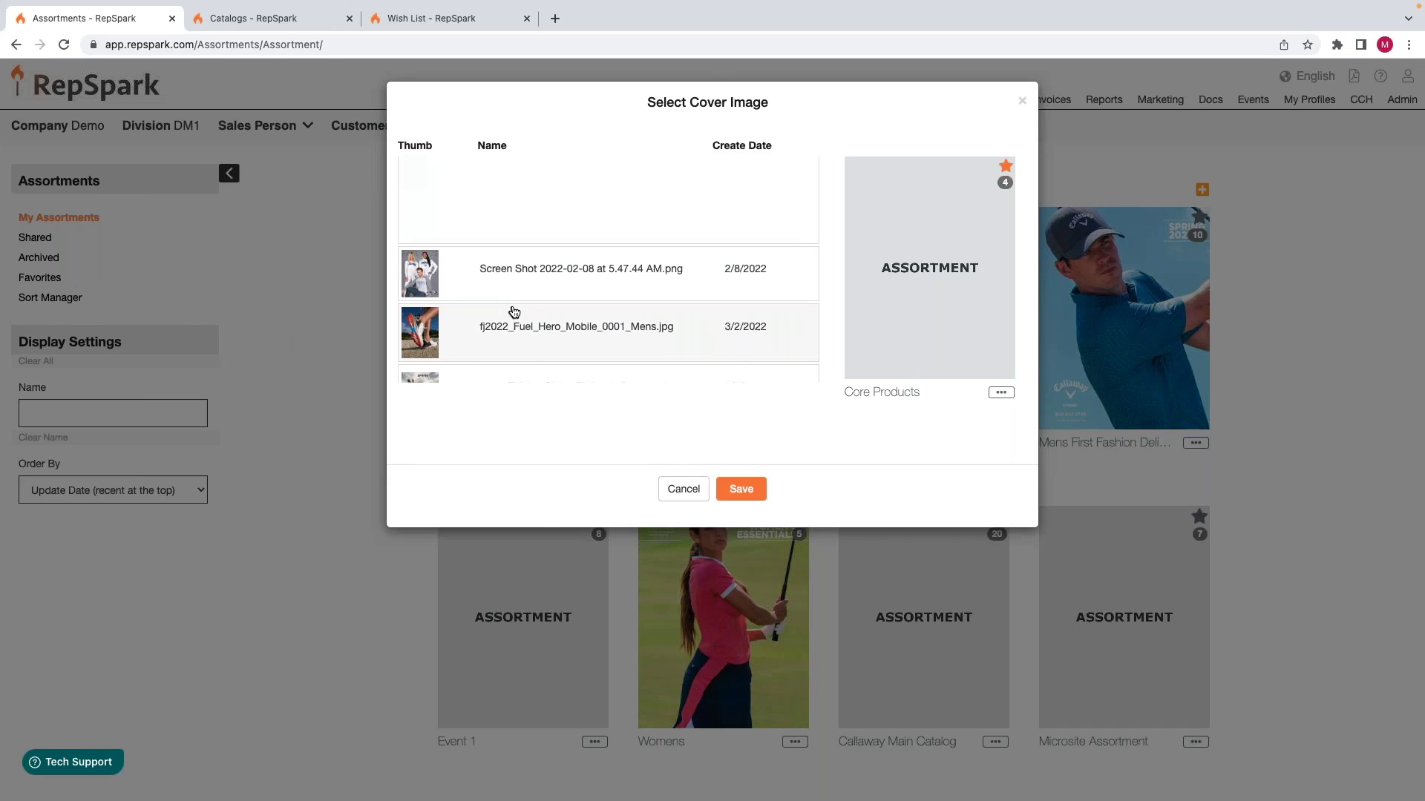
pyautogui.scroll(-1, 489, 279)
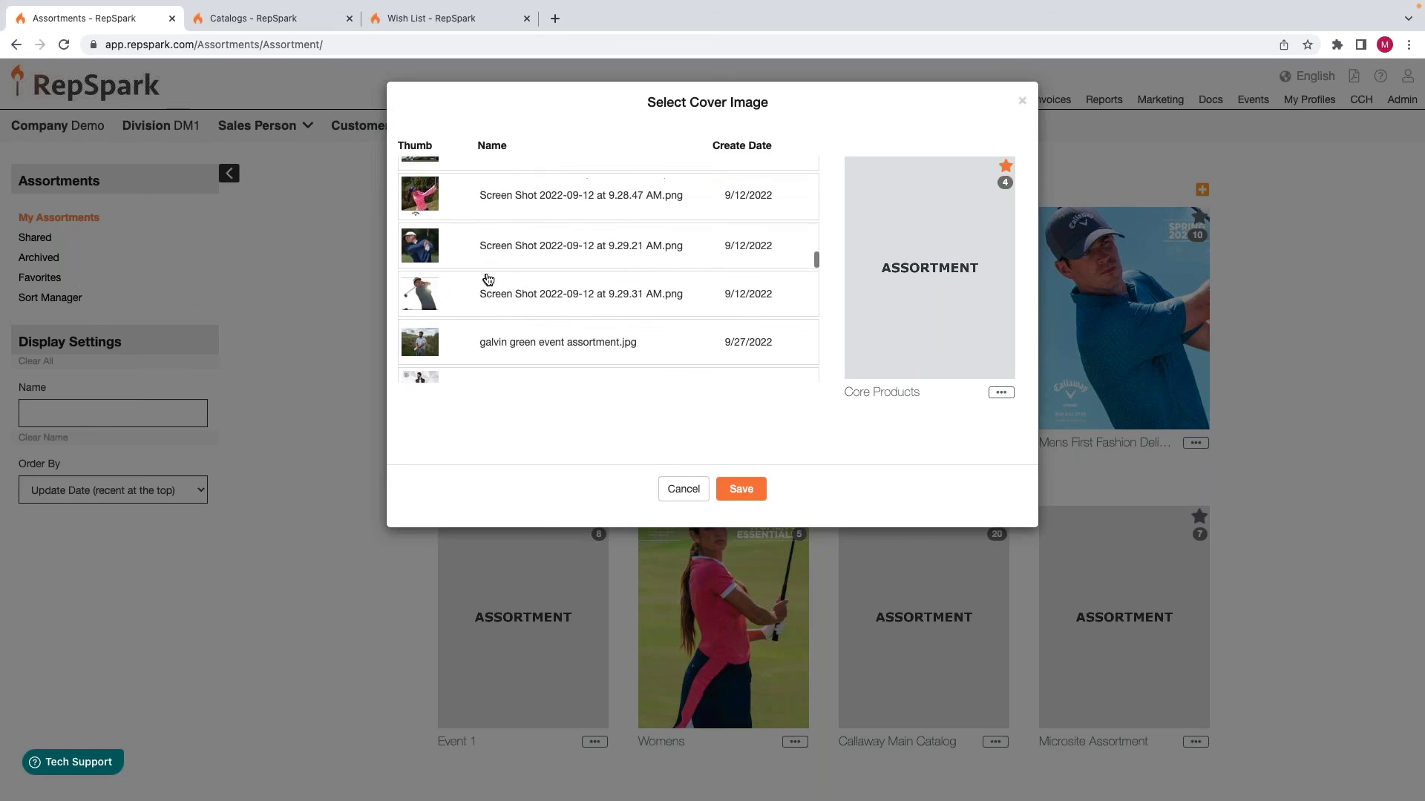
pyautogui.scroll(-3, 487, 279)
pyautogui.click(419, 233)
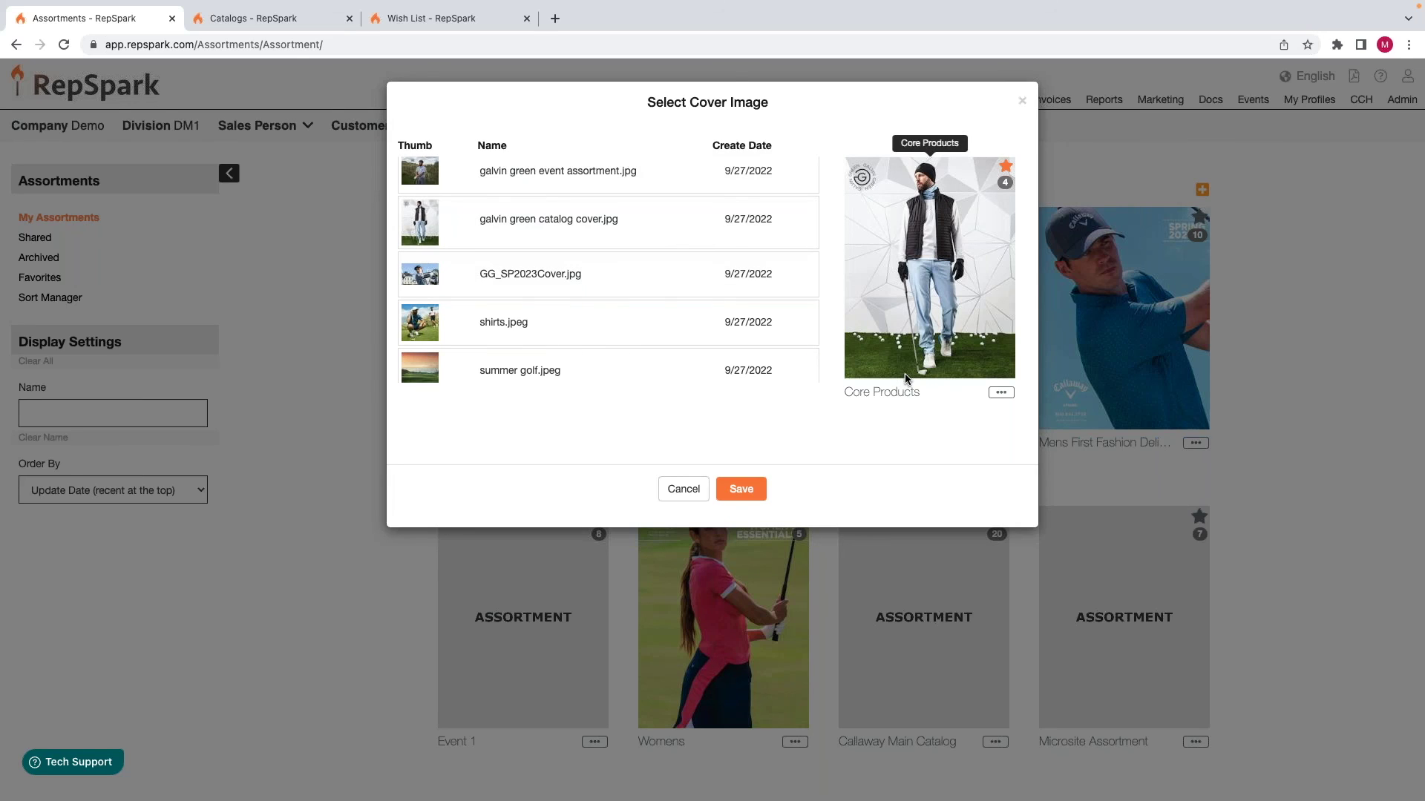
pyautogui.click(421, 320)
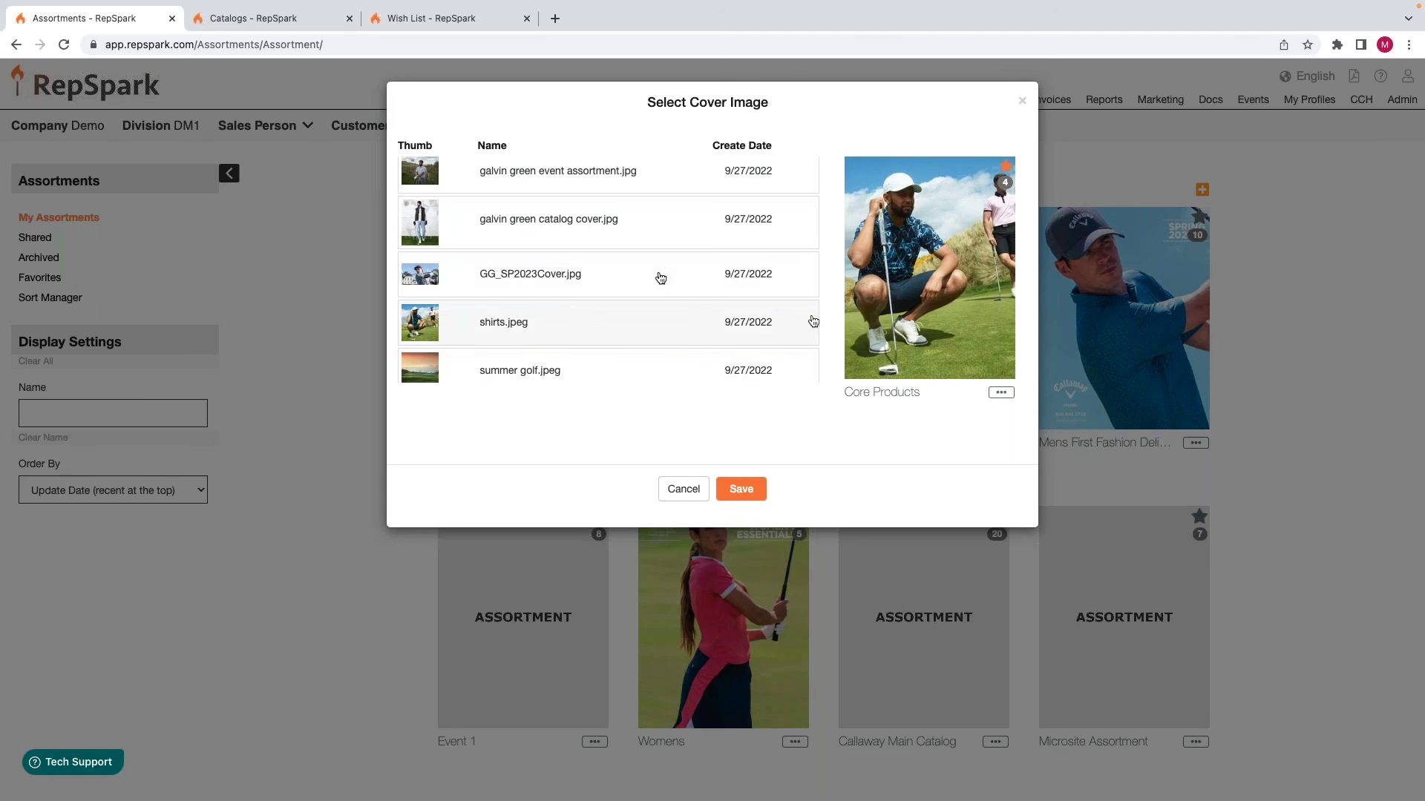
pyautogui.click(741, 490)
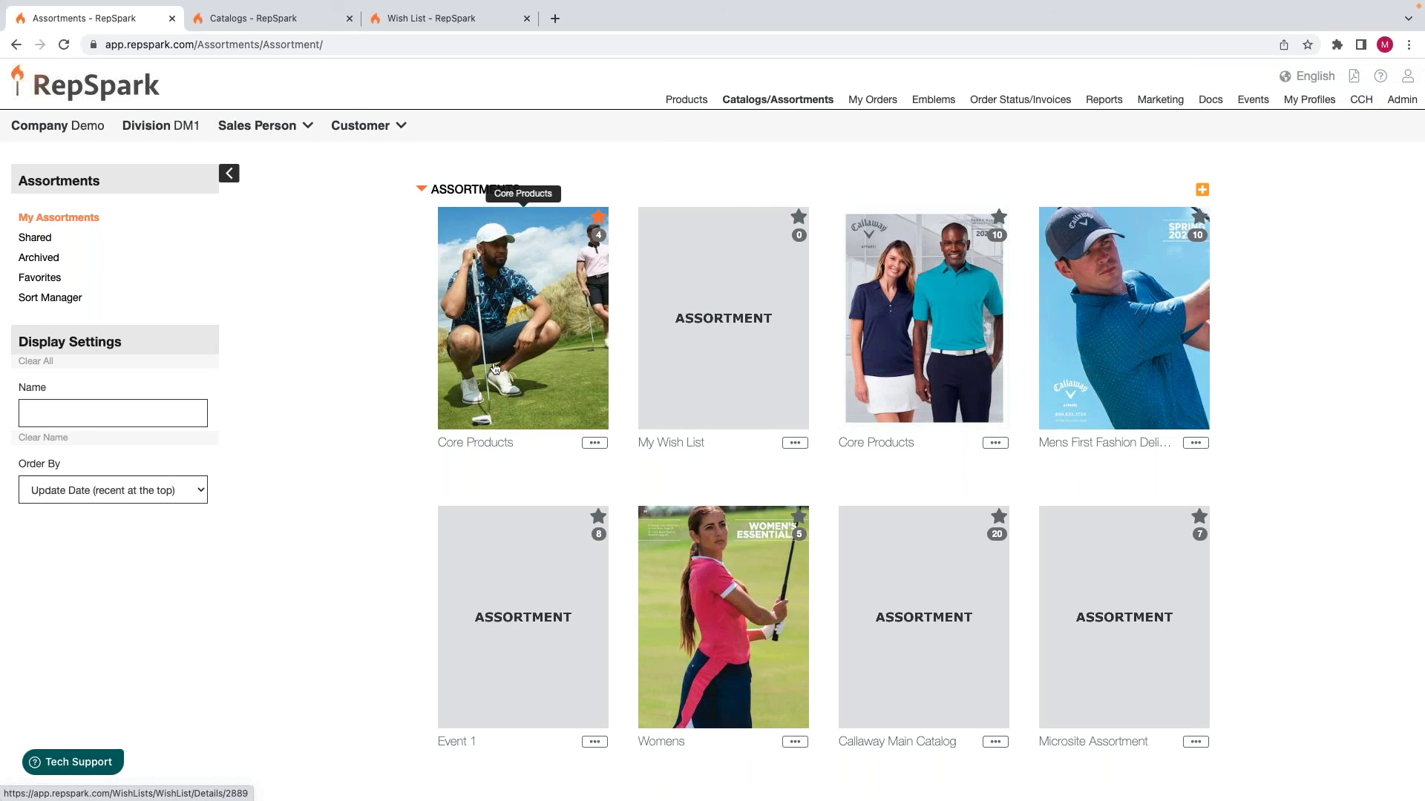
# Set Core Products' view permission to Public and save.
pyautogui.click(597, 445)
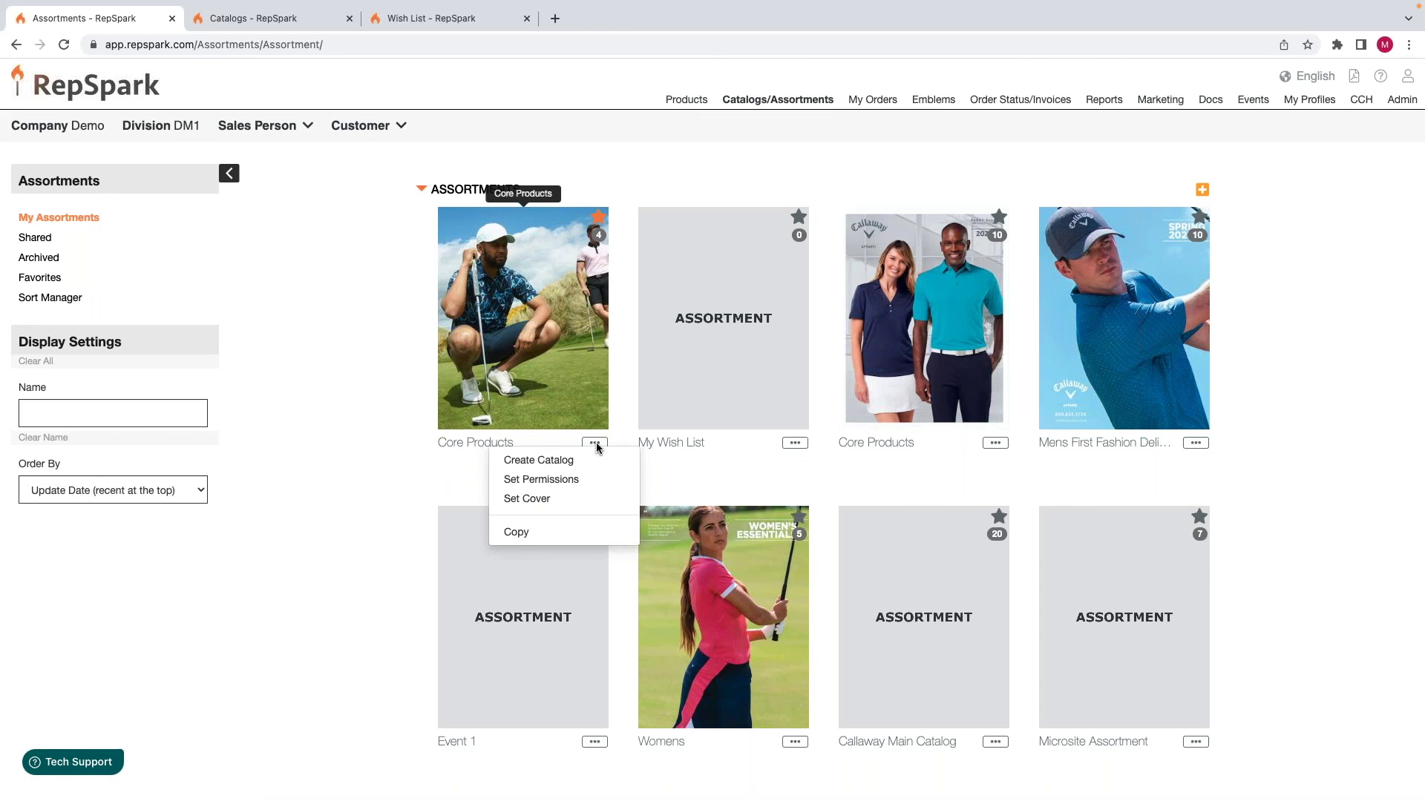
pyautogui.click(559, 482)
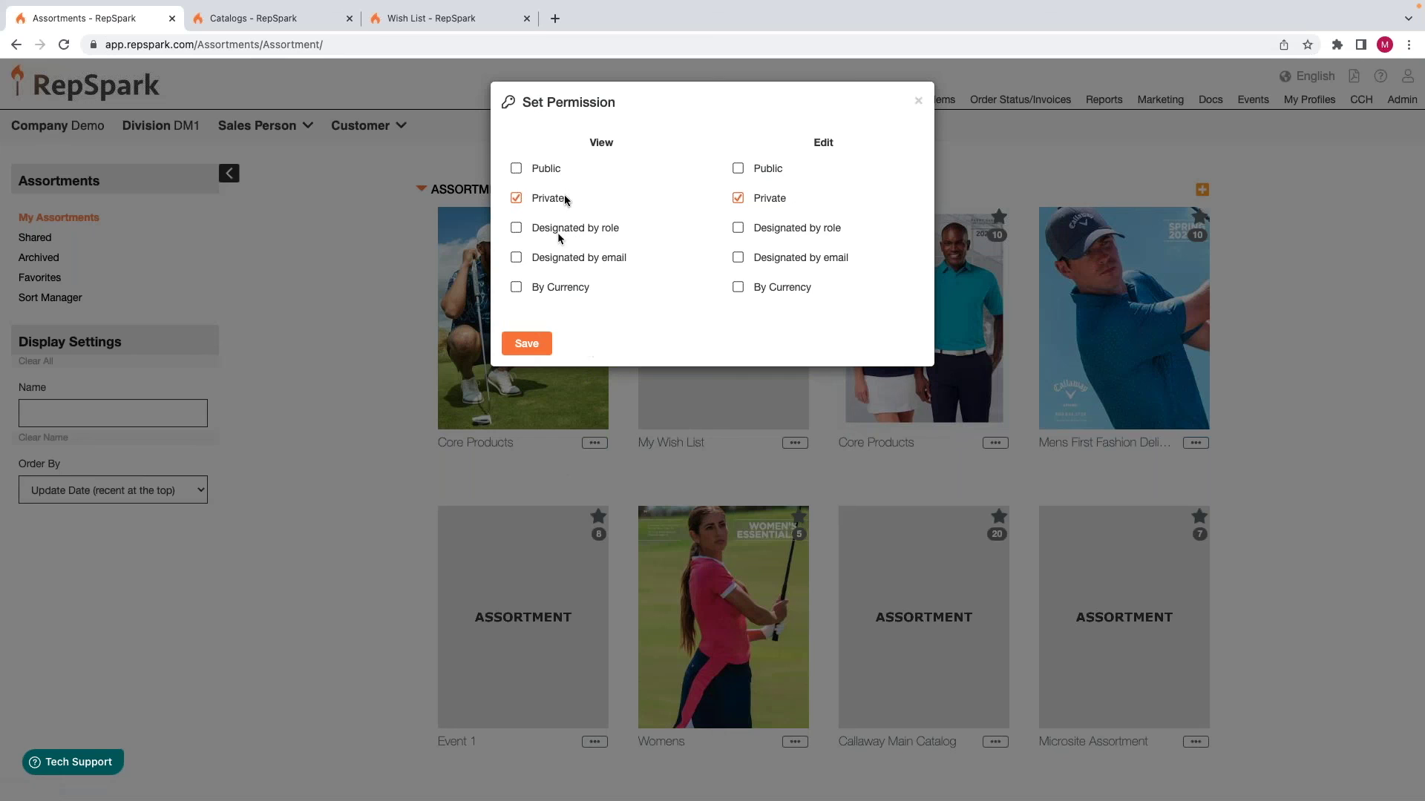
pyautogui.click(518, 169)
pyautogui.click(525, 346)
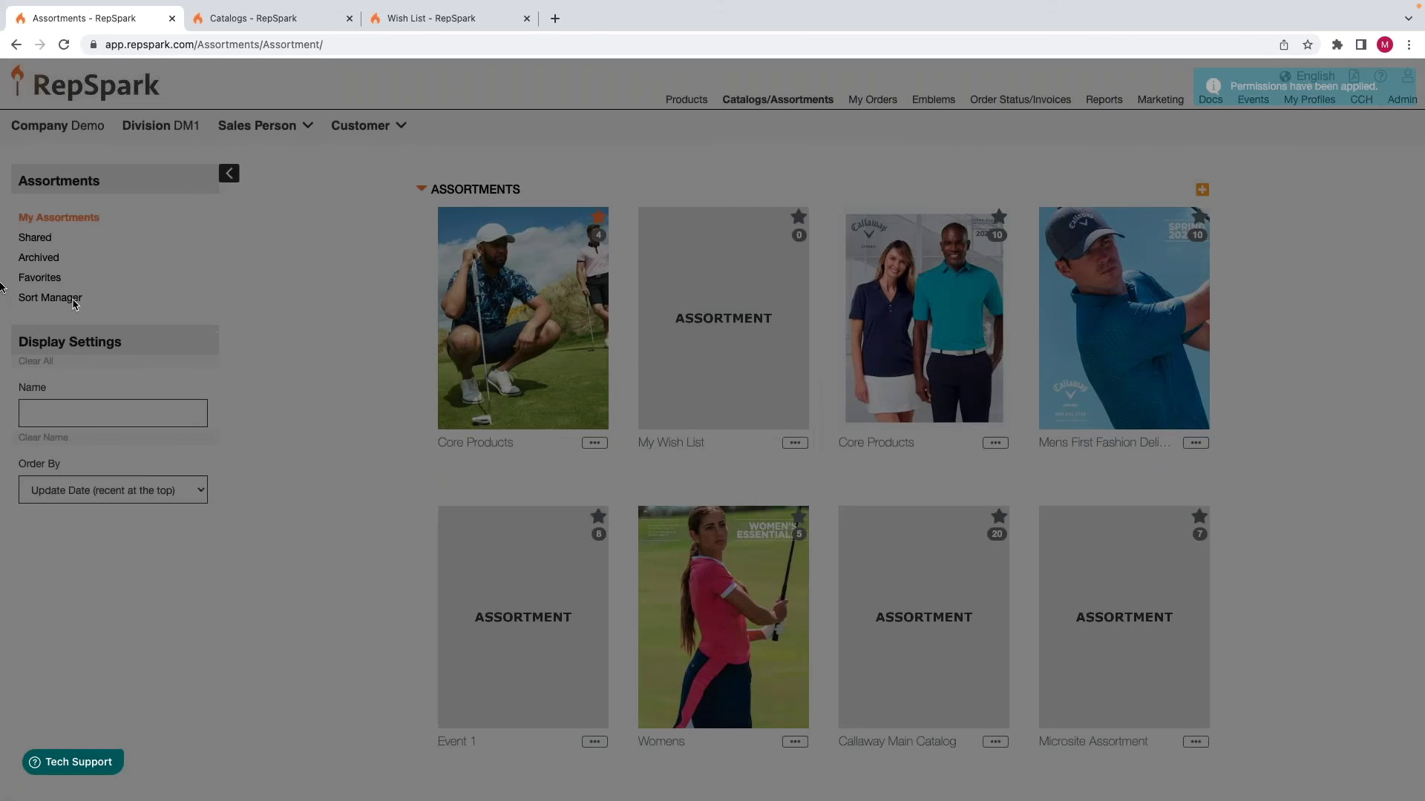